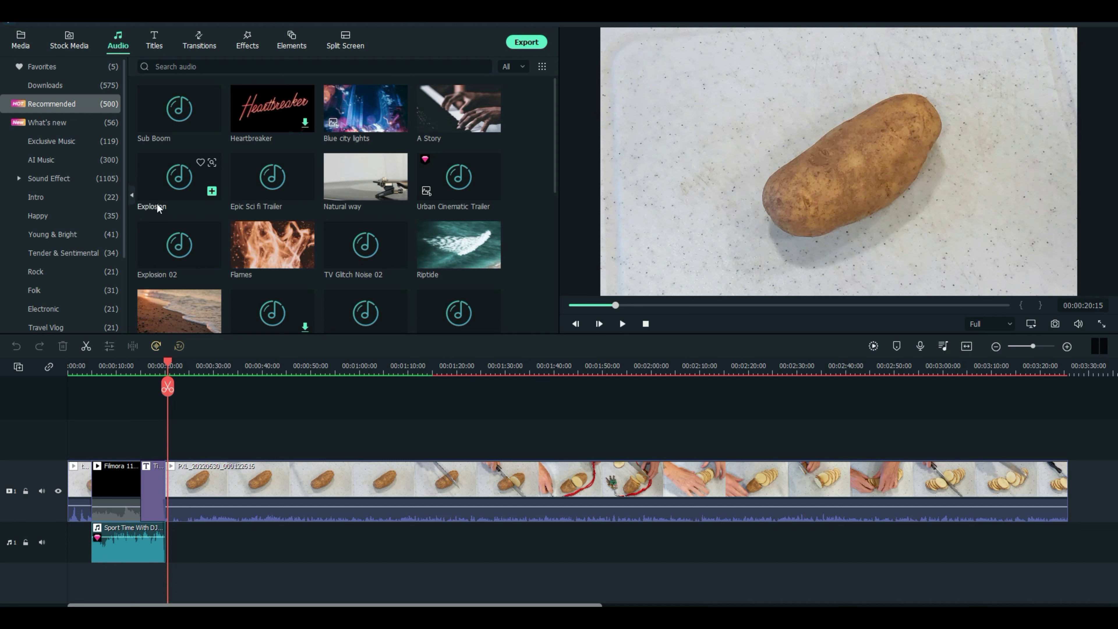
Scrub through the potato-cutting clip to find the first knife cut, and render the timeline preview
{"action": "left_click", "coordinate": [19, 40]}
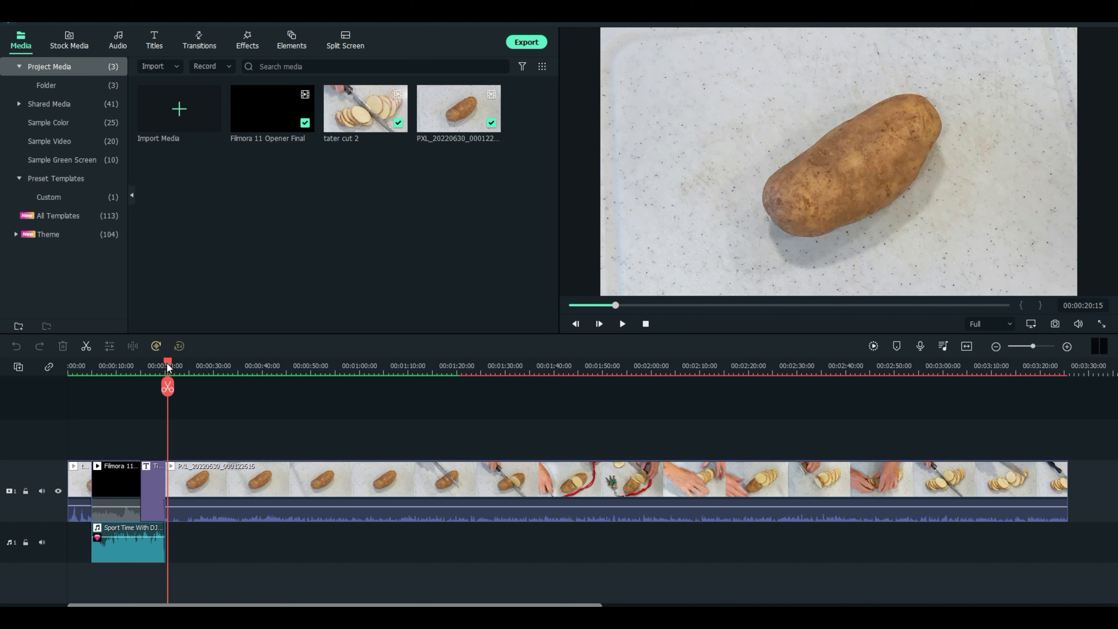
{"action": "left_click_drag", "start_coordinate": [166, 363], "coordinate": [321, 374]}
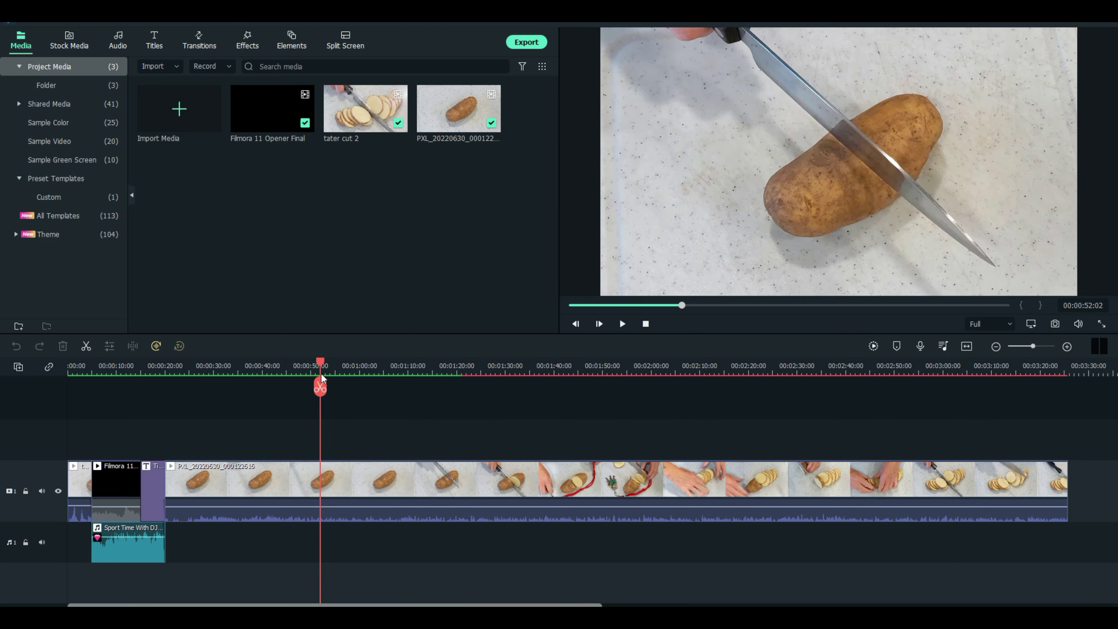
{"action": "left_click_drag", "start_coordinate": [321, 373], "coordinate": [414, 419]}
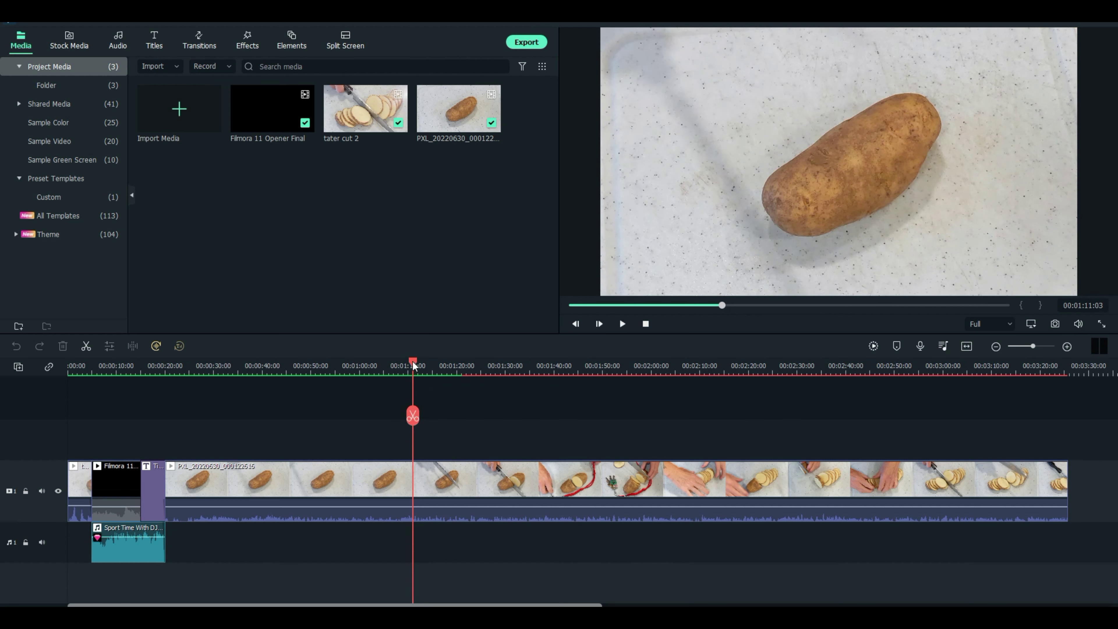
{"action": "left_click_drag", "start_coordinate": [412, 362], "coordinate": [583, 370]}
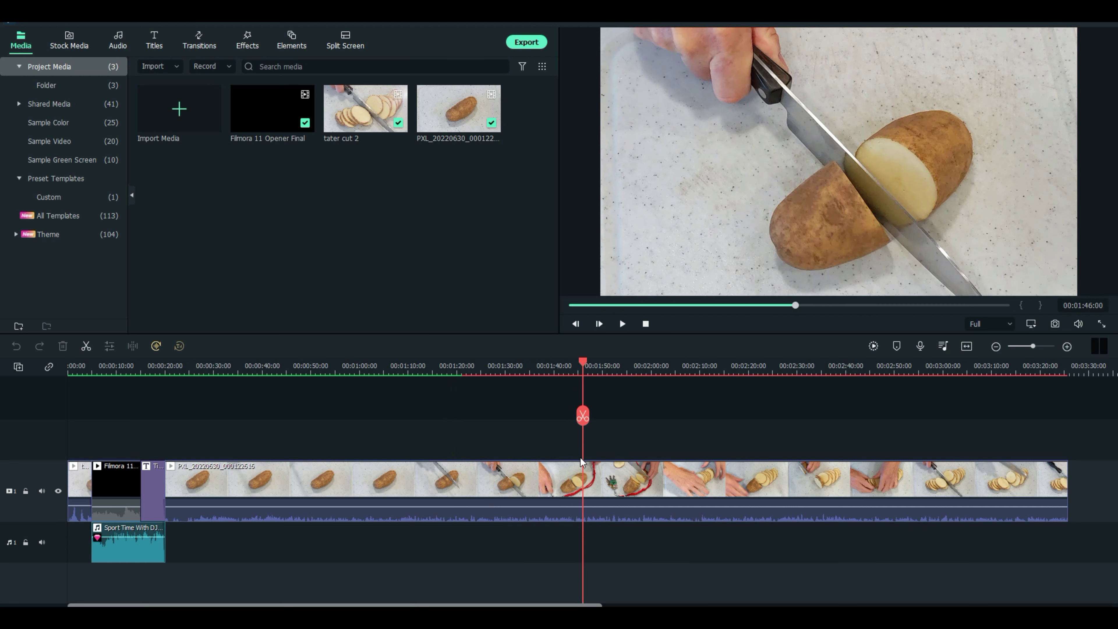
{"action": "scroll", "coordinate": [526, 604], "scroll_direction": "right", "scroll_amount": 3}
{"action": "left_click_drag", "start_coordinate": [527, 604], "coordinate": [631, 592]}
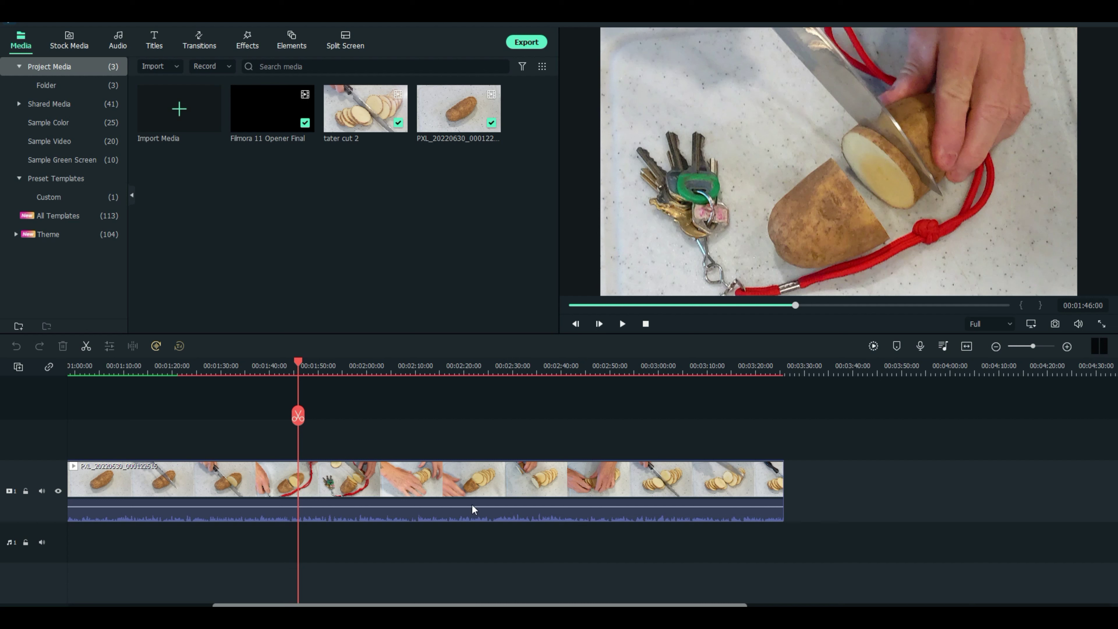
{"action": "left_click_drag", "start_coordinate": [297, 361], "coordinate": [169, 365]}
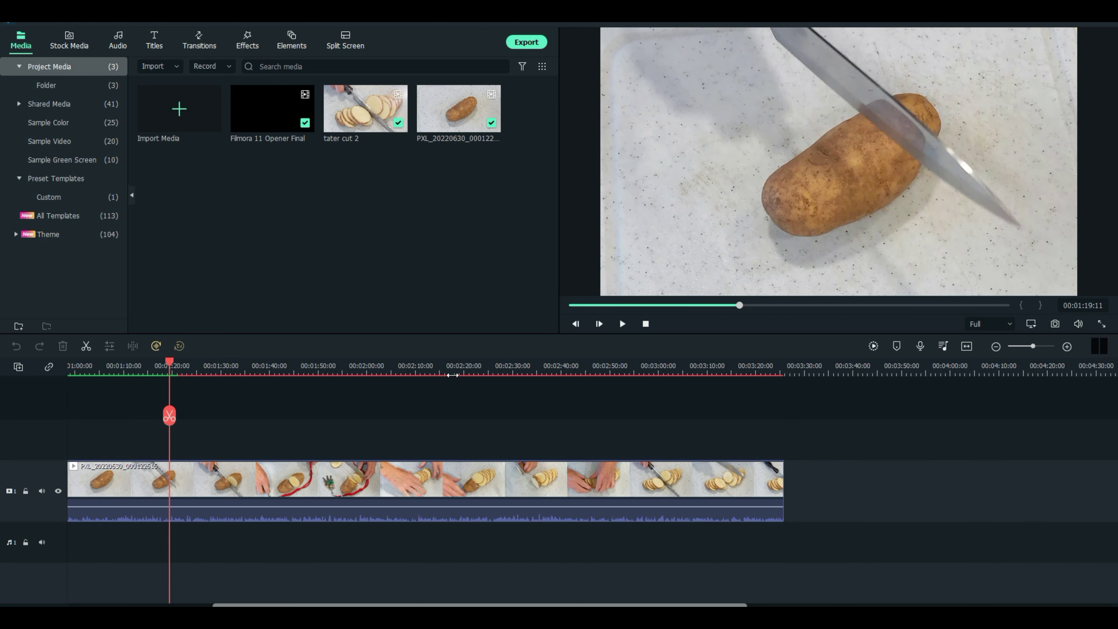
{"action": "left_click", "coordinate": [873, 345]}
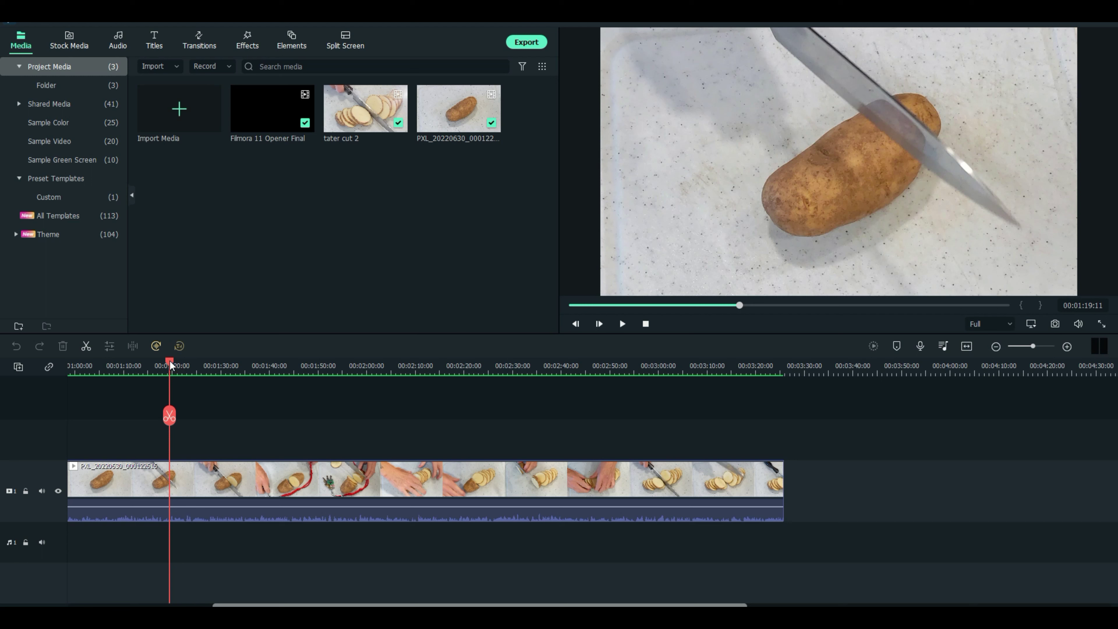
Split the potato clip at 00:01:19:20, the frame where the knife has just cut through the whole potato
{"action": "left_click_drag", "start_coordinate": [169, 361], "coordinate": [175, 363]}
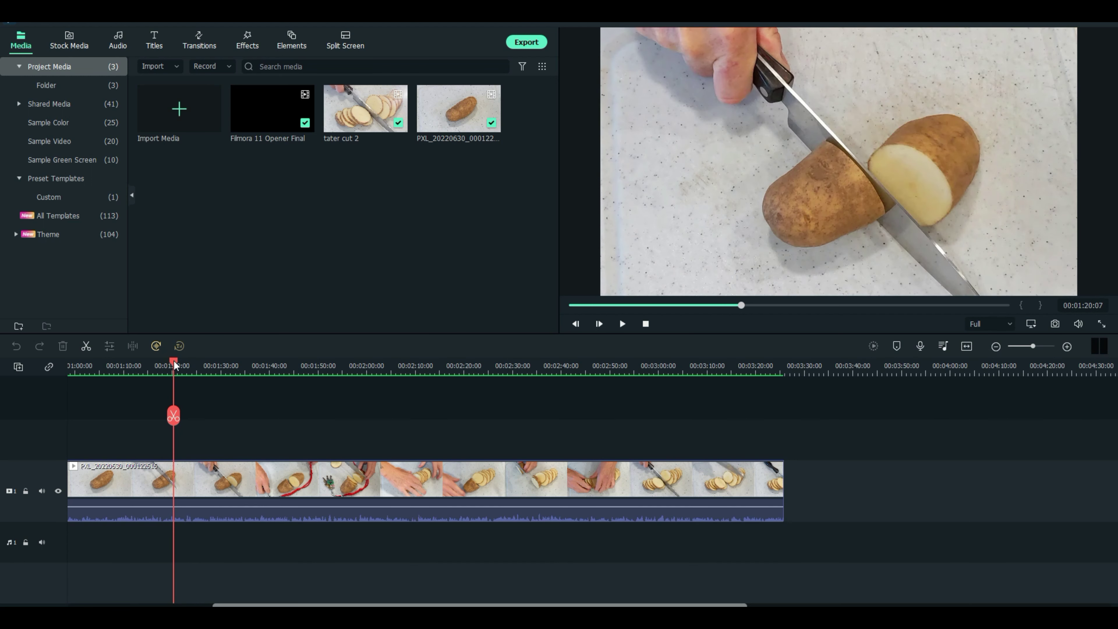
{"action": "left_click_drag", "start_coordinate": [175, 363], "coordinate": [175, 365]}
{"action": "left_click_drag", "start_coordinate": [175, 366], "coordinate": [172, 366]}
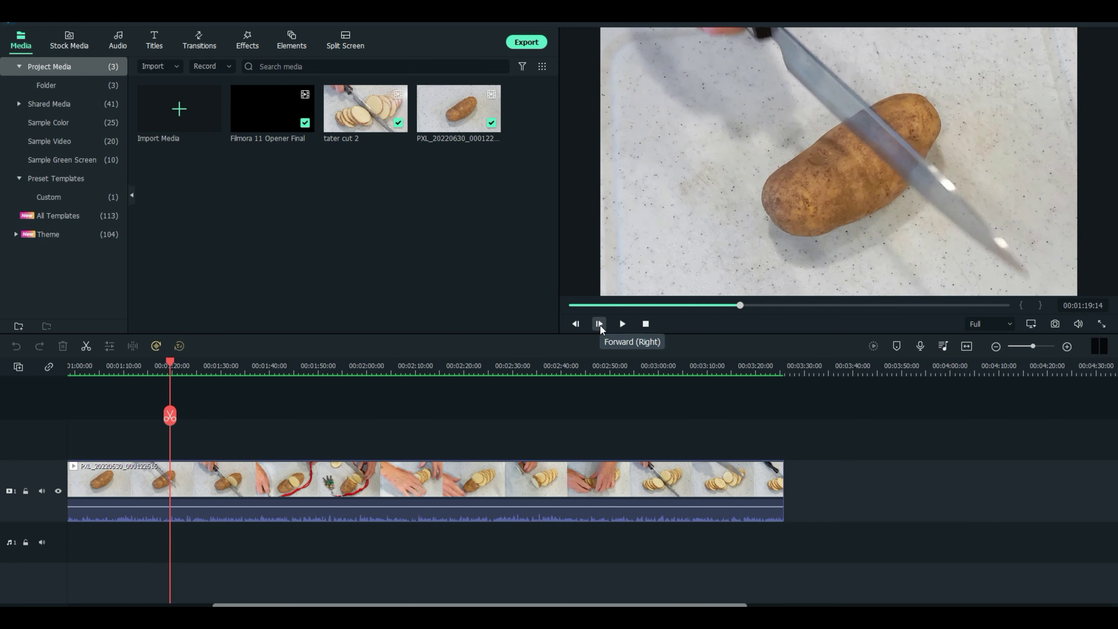
{"action": "left_click", "coordinate": [600, 324]}
{"action": "left_click", "coordinate": [599, 324]}
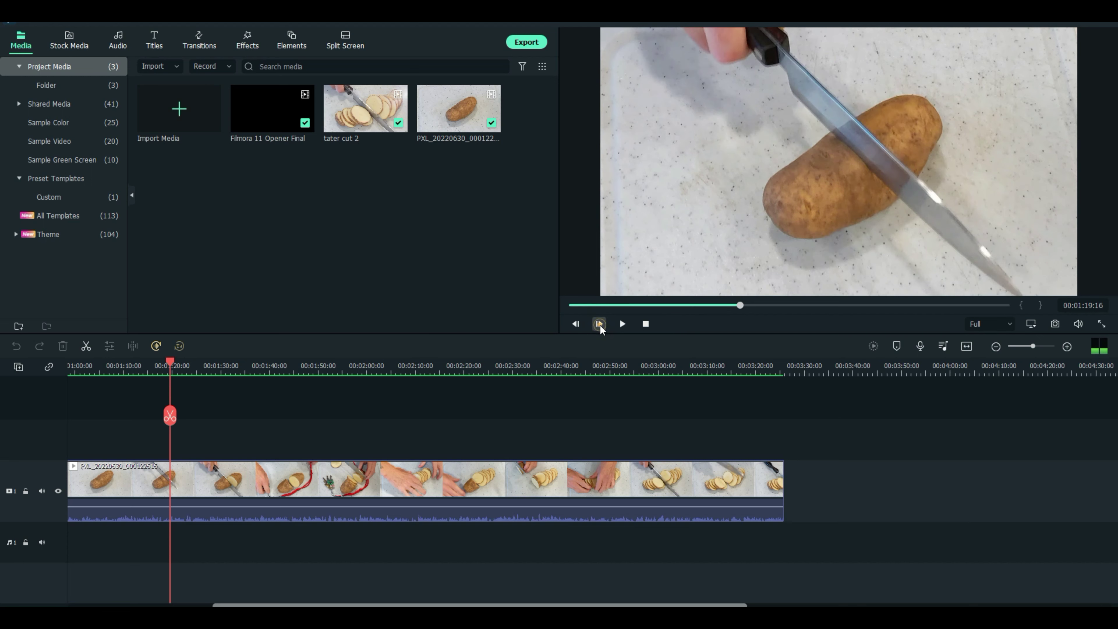
{"action": "left_click", "coordinate": [599, 324]}
{"action": "left_click", "coordinate": [600, 323]}
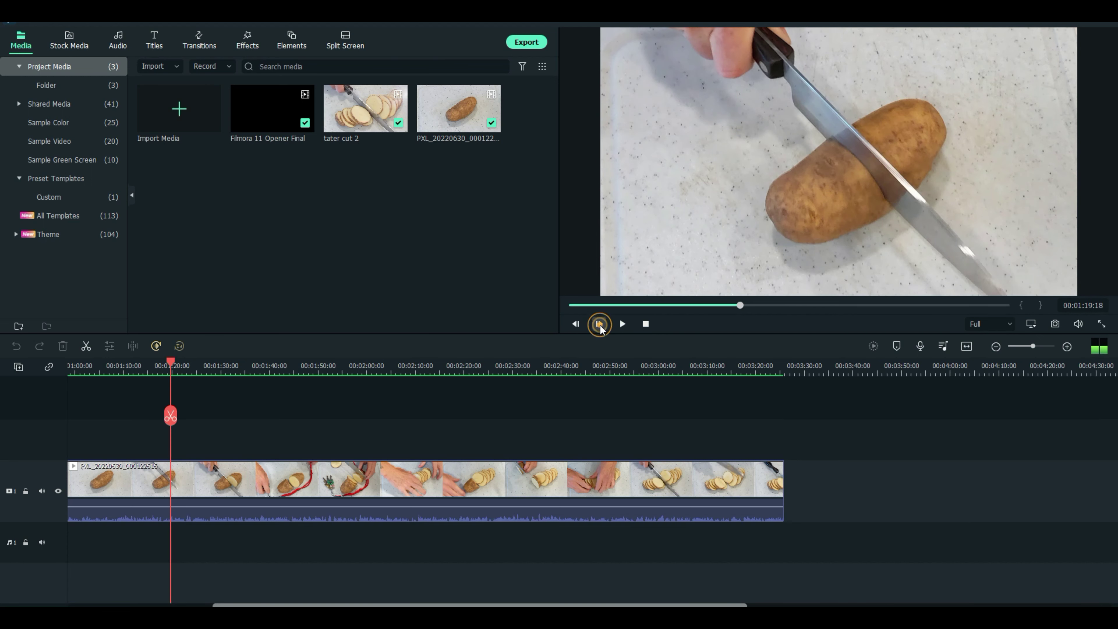
{"action": "left_click", "coordinate": [599, 324]}
{"action": "left_click", "coordinate": [600, 324]}
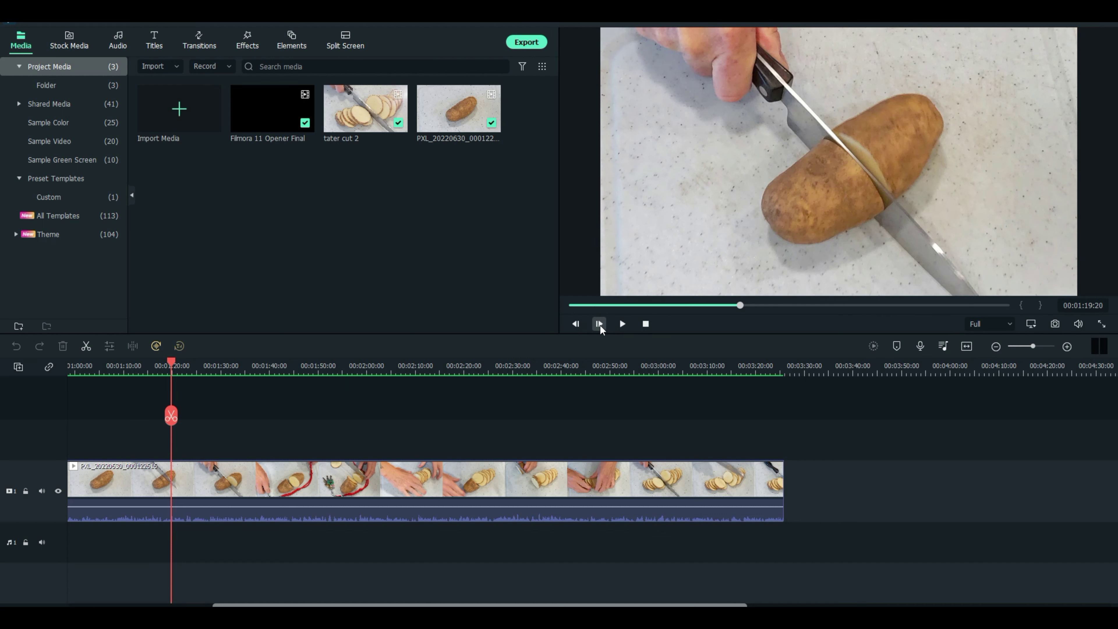
{"action": "left_click", "coordinate": [171, 415]}
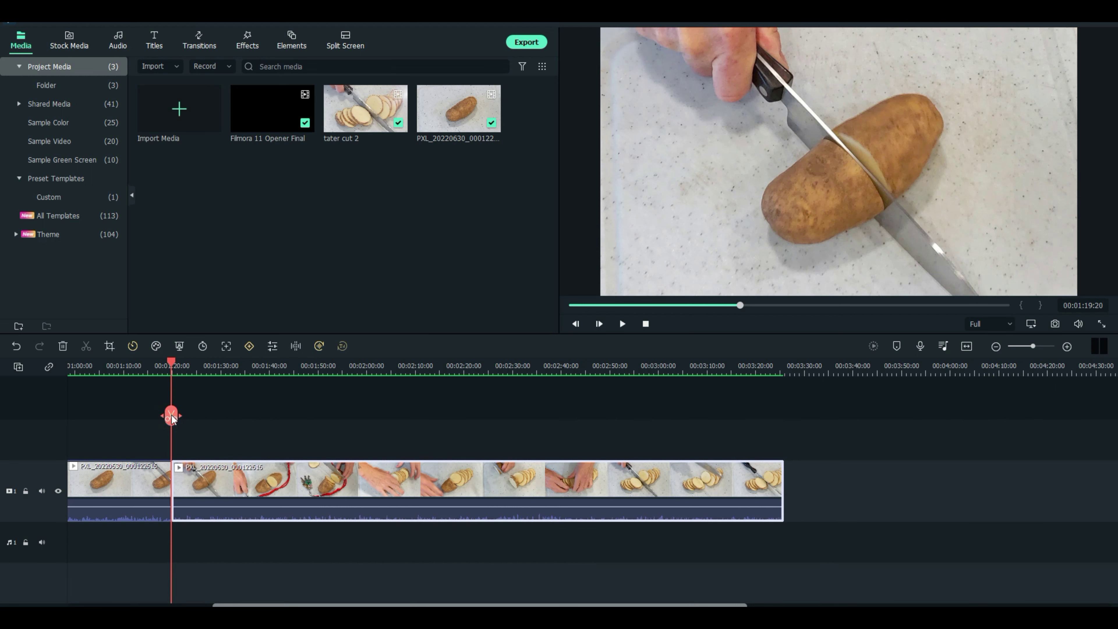
Split the potato clip again at 00:01:17:21, before the knife enters, and delete the long section preceding that split
{"action": "scroll", "coordinate": [350, 603], "scroll_direction": "left", "scroll_amount": 5}
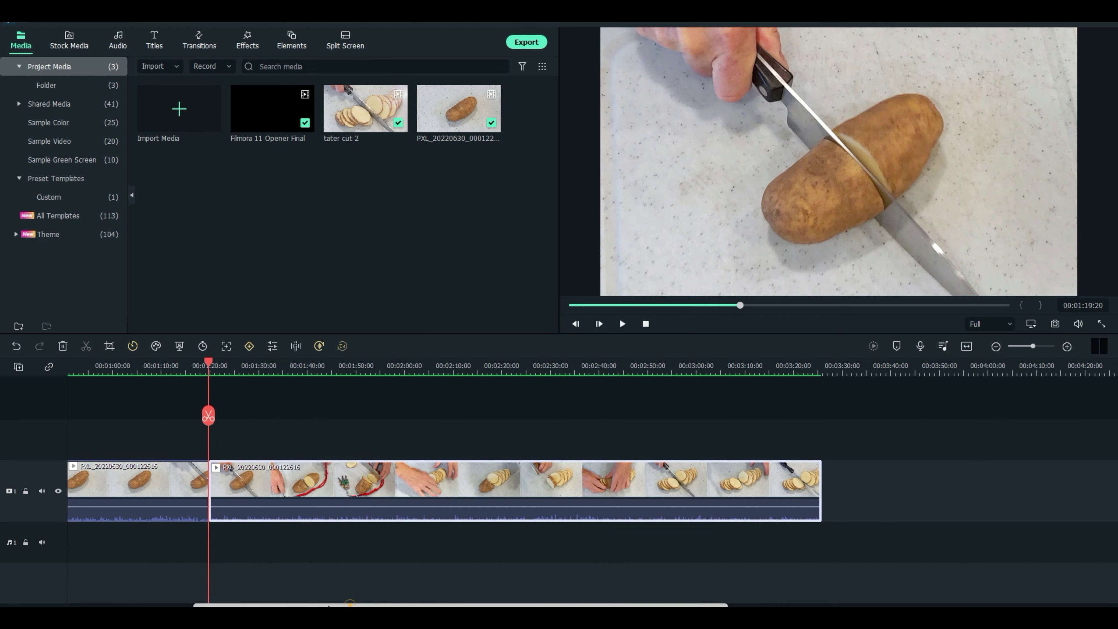
{"action": "scroll", "coordinate": [350, 598], "scroll_direction": "left", "scroll_amount": 2}
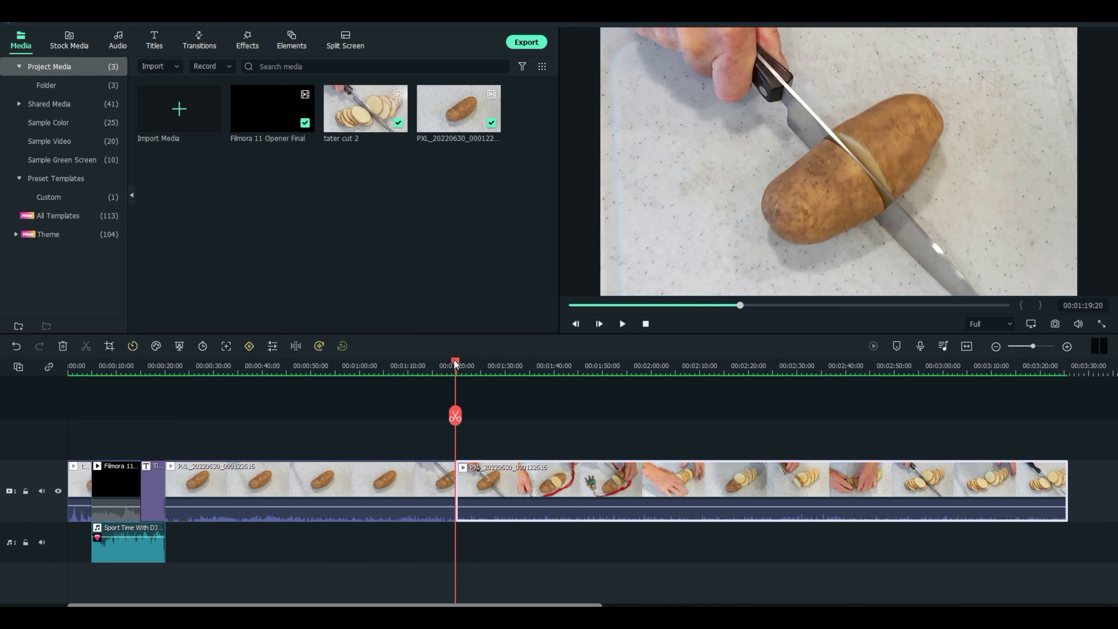
{"action": "left_click_drag", "start_coordinate": [454, 360], "coordinate": [449, 360]}
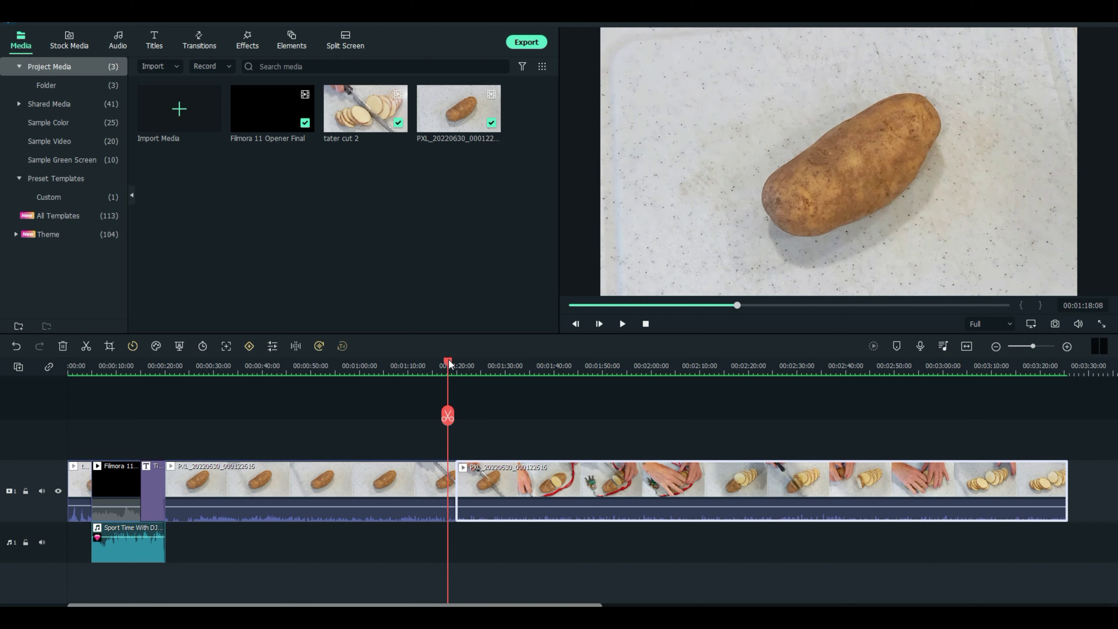
{"action": "left_click_drag", "start_coordinate": [449, 360], "coordinate": [452, 360]}
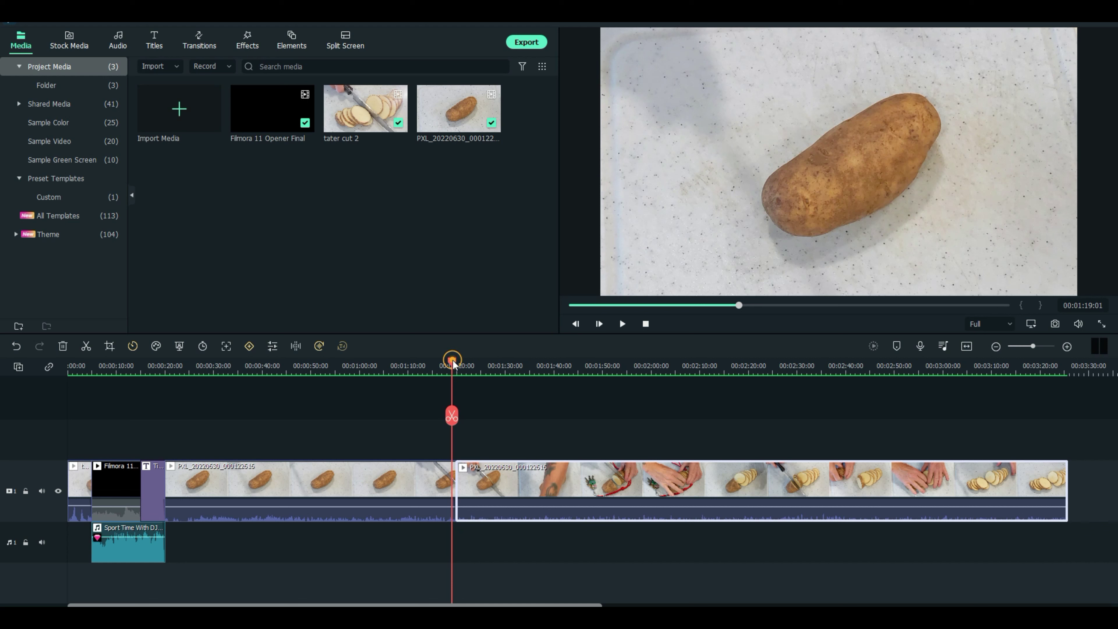
{"action": "left_click_drag", "start_coordinate": [451, 359], "coordinate": [447, 358]}
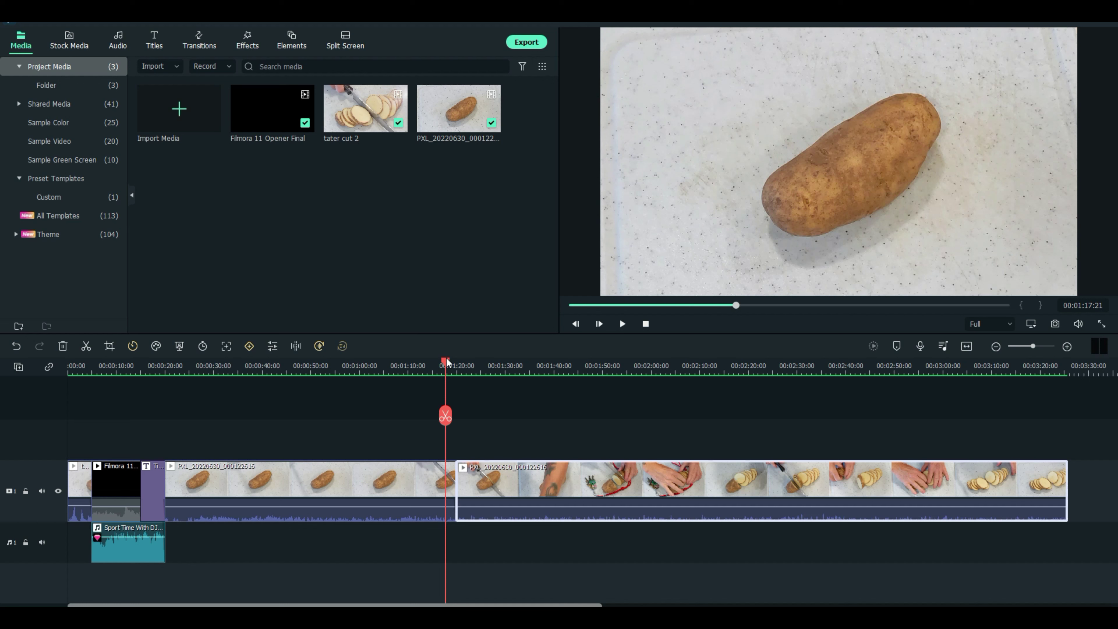
{"action": "left_click", "coordinate": [442, 418]}
{"action": "left_click", "coordinate": [386, 482]}
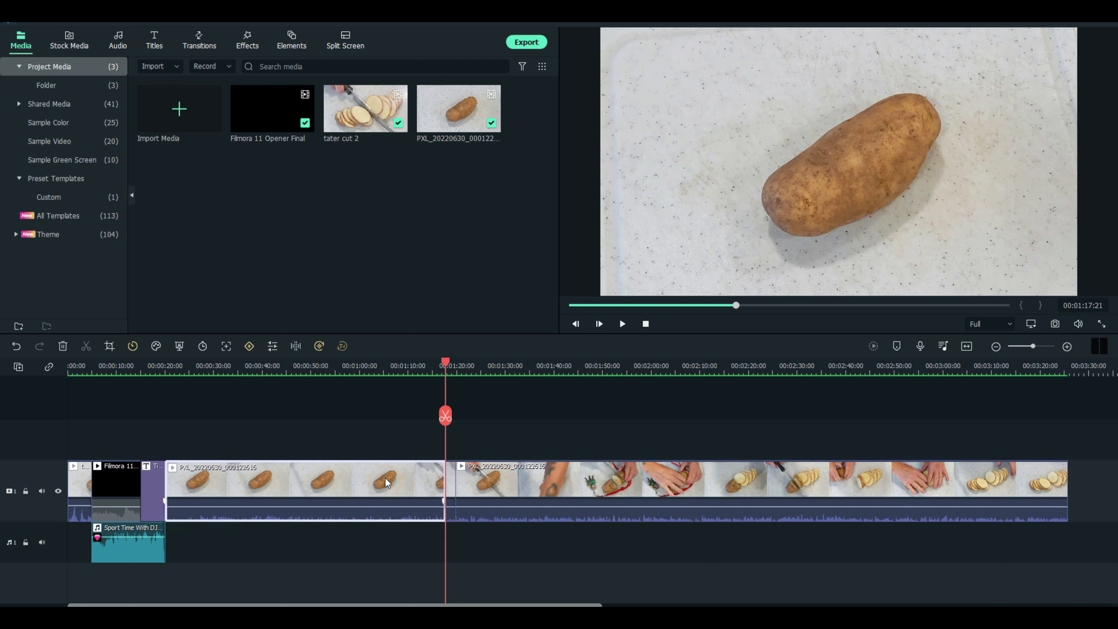
{"action": "key", "text": "Delete"}
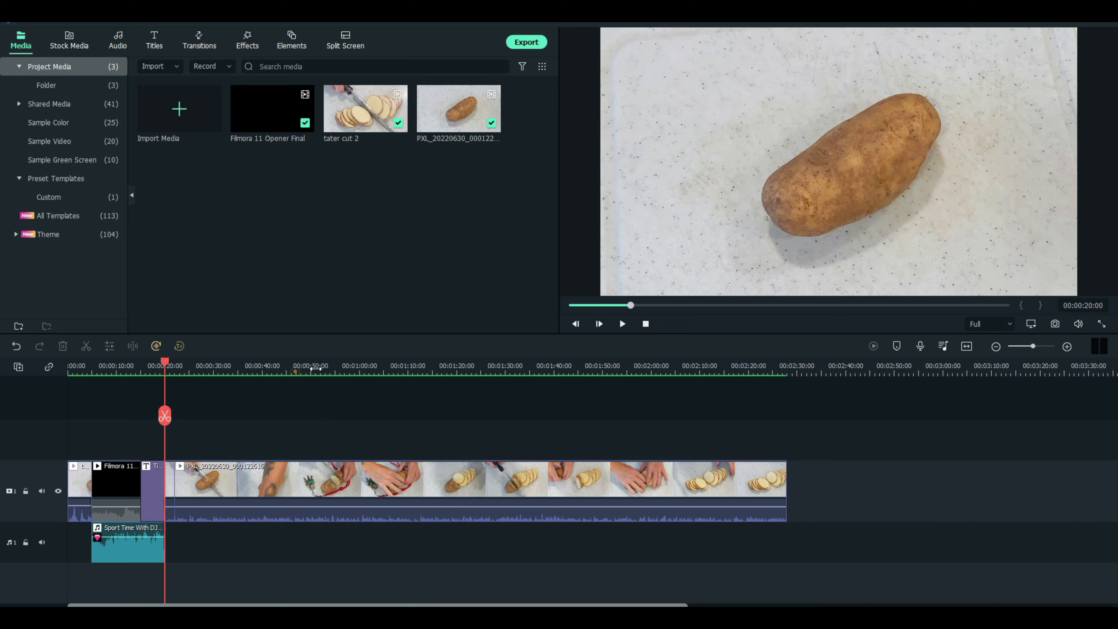
Examine the remaining footage after the first cut, from the keys being placed through the slicing of both potato halves
{"action": "scroll", "coordinate": [294, 369], "scroll_direction": "up", "scroll_amount": 5}
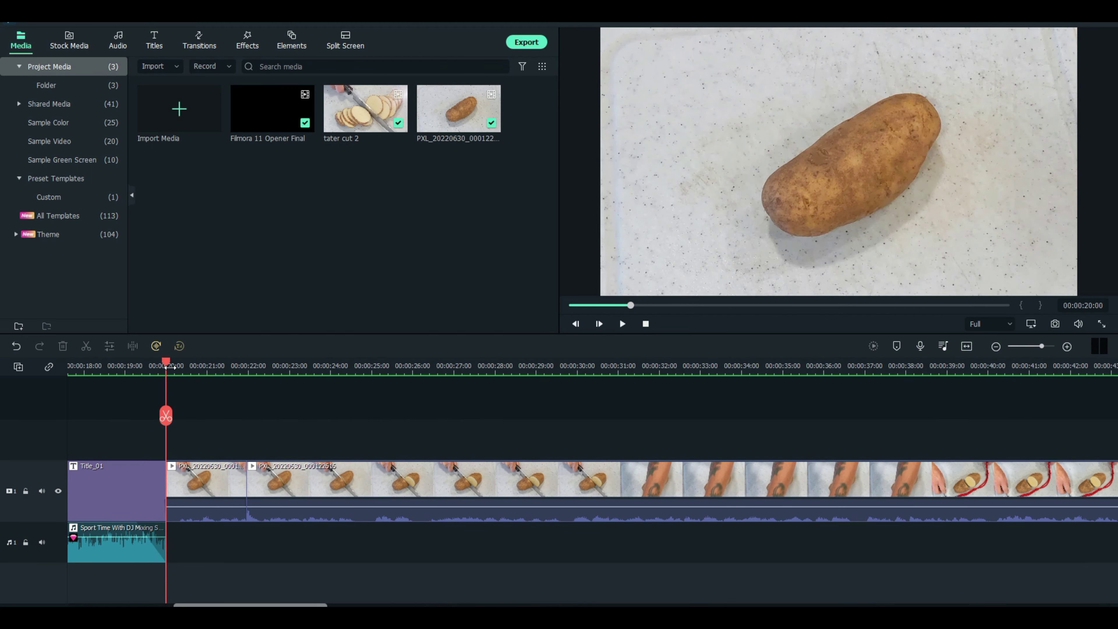
{"action": "left_click_drag", "start_coordinate": [166, 362], "coordinate": [282, 379]}
{"action": "scroll", "coordinate": [106, 402], "scroll_direction": "right", "scroll_amount": 5}
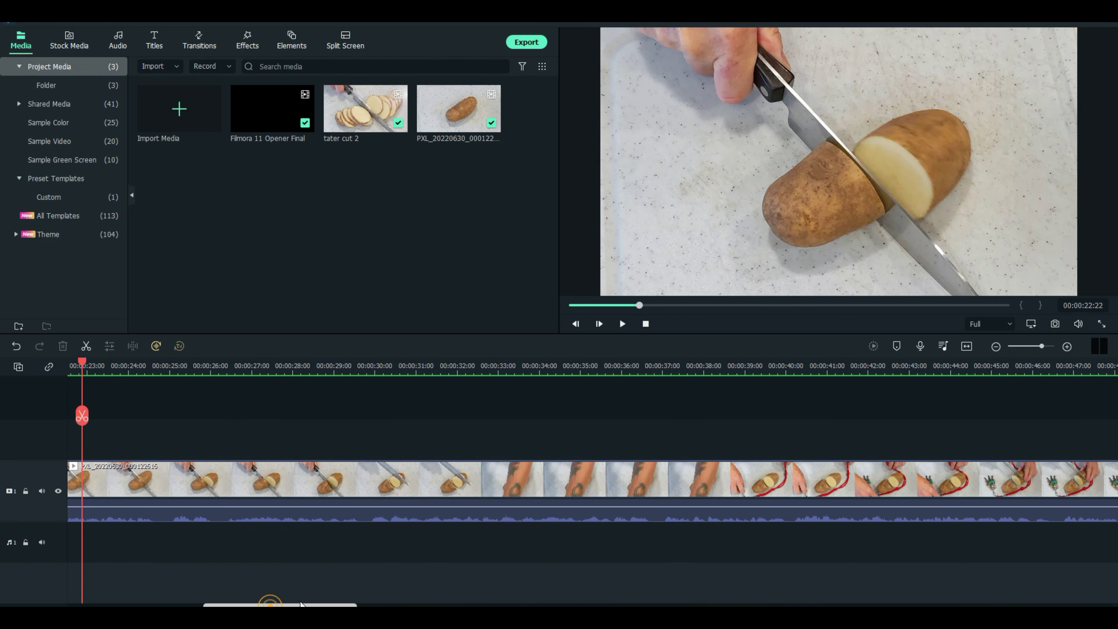
{"action": "left_click_drag", "start_coordinate": [83, 361], "coordinate": [624, 378]}
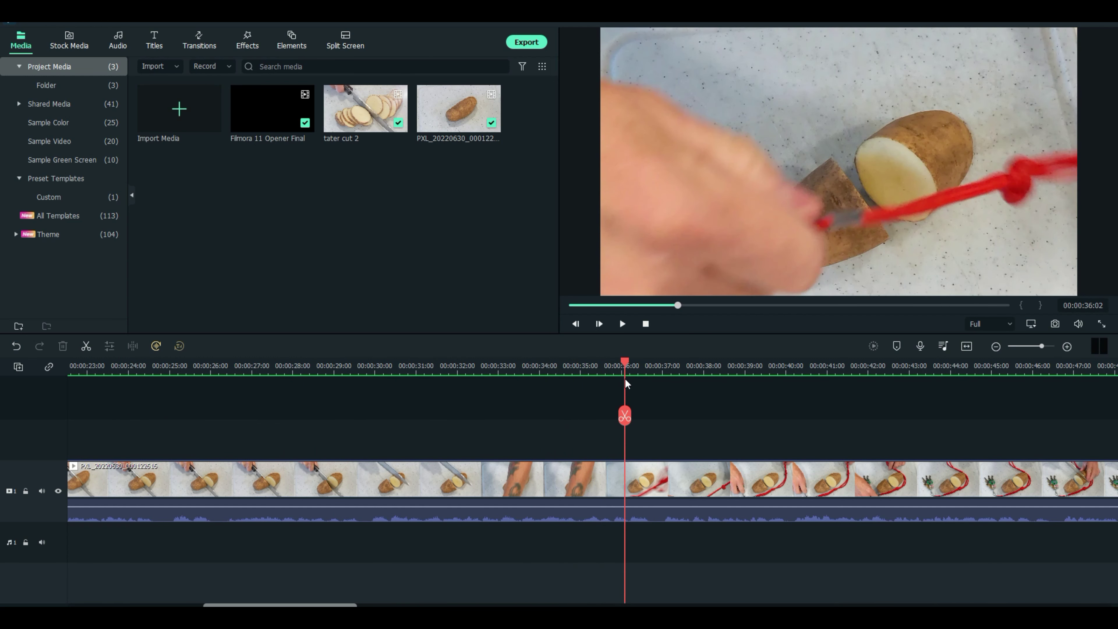
{"action": "left_click_drag", "start_coordinate": [299, 606], "coordinate": [365, 606]}
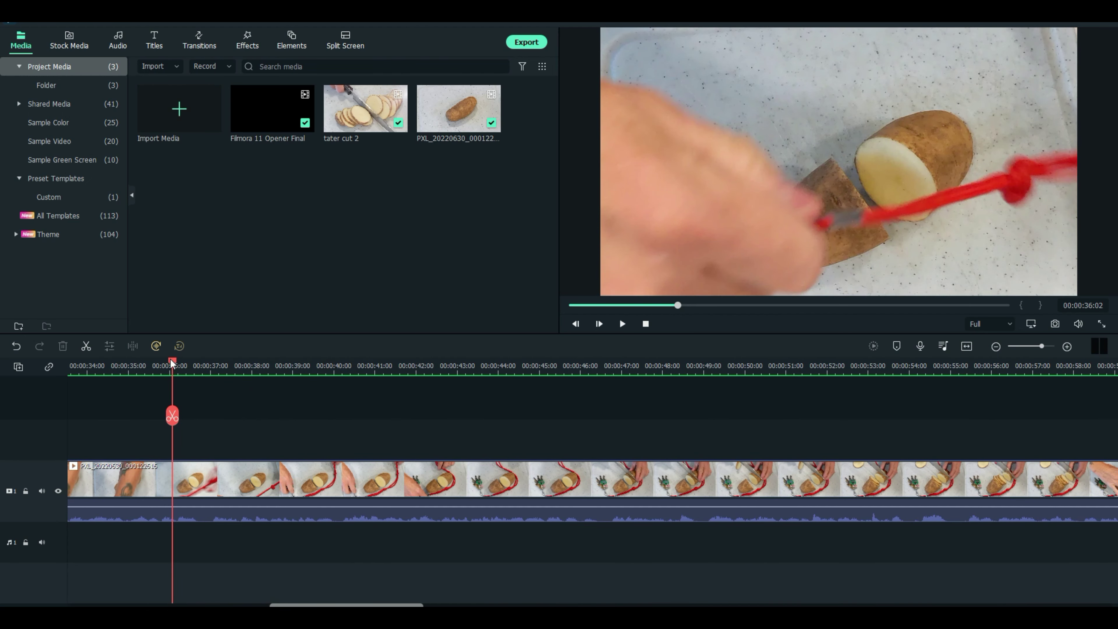
{"action": "left_click_drag", "start_coordinate": [172, 359], "coordinate": [455, 399]}
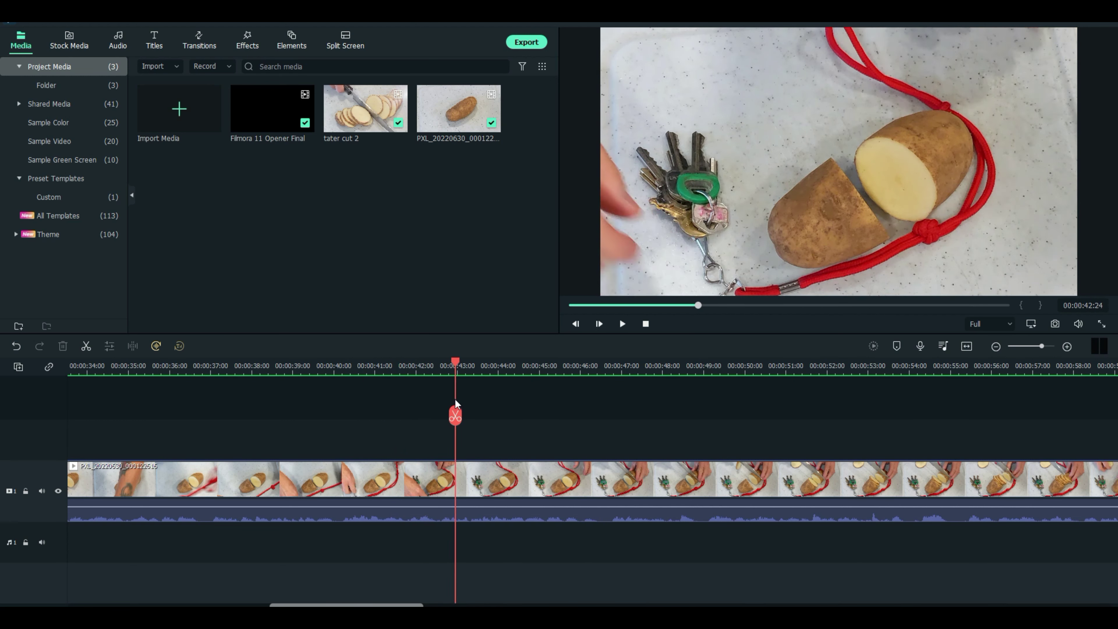
{"action": "left_click_drag", "start_coordinate": [455, 399], "coordinate": [718, 384]}
{"action": "left_click_drag", "start_coordinate": [398, 599], "coordinate": [498, 596]}
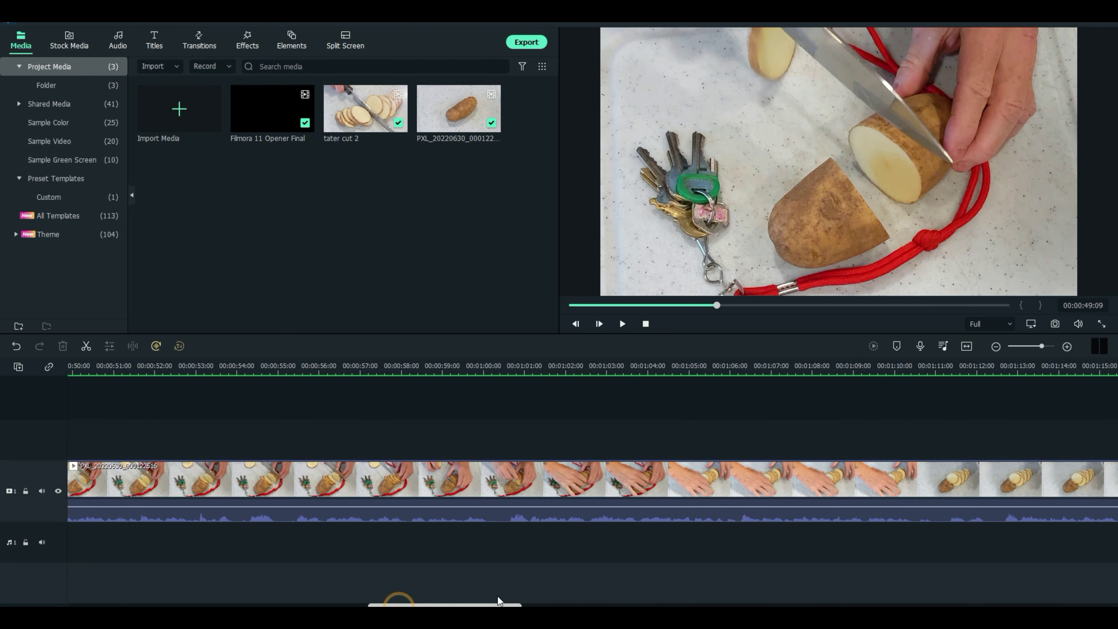
{"action": "left_click", "coordinate": [101, 363]}
{"action": "left_click_drag", "start_coordinate": [101, 363], "coordinate": [835, 373]}
{"action": "left_click_drag", "start_coordinate": [491, 604], "coordinate": [585, 601]}
{"action": "left_click_drag", "start_coordinate": [193, 359], "coordinate": [672, 374]}
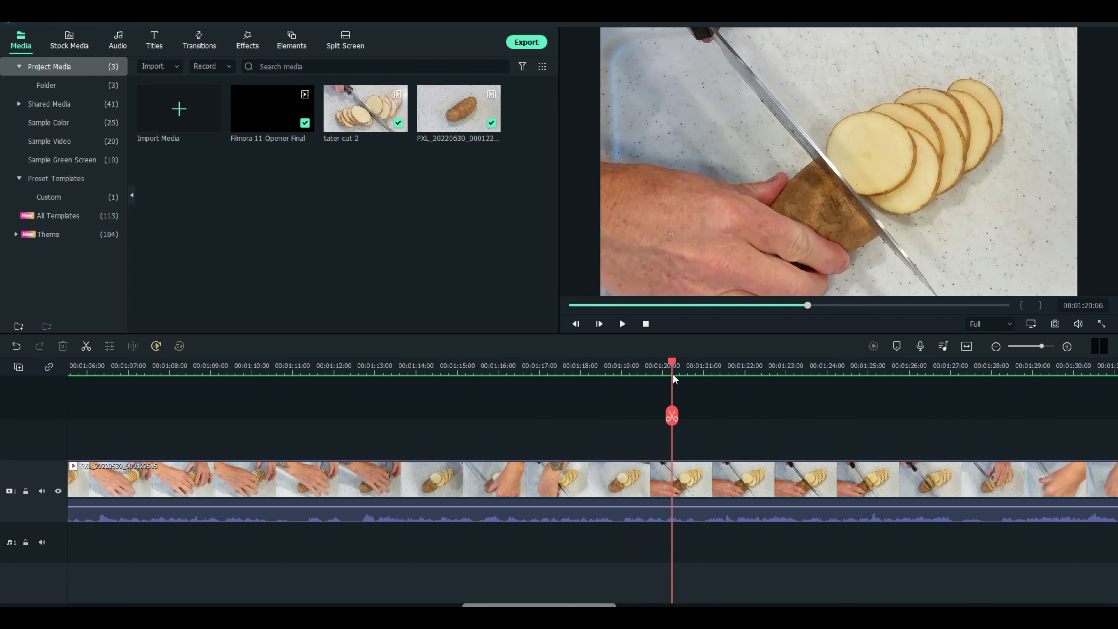
{"action": "left_click_drag", "start_coordinate": [591, 590], "coordinate": [655, 594]}
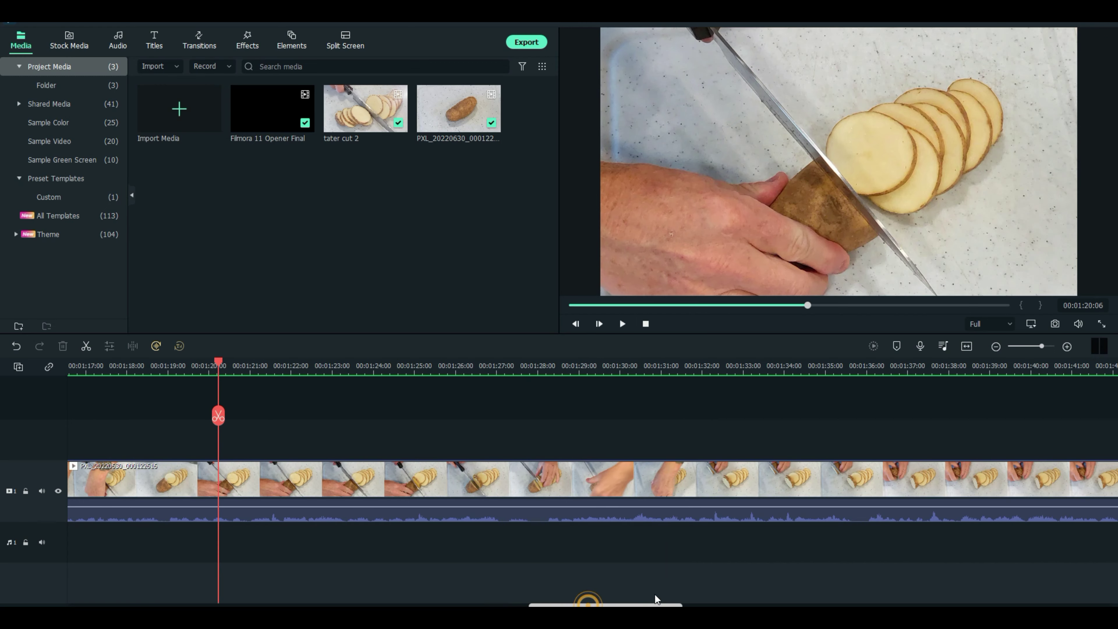
{"action": "left_click_drag", "start_coordinate": [218, 362], "coordinate": [997, 361]}
{"action": "left_click_drag", "start_coordinate": [585, 605], "coordinate": [706, 604]}
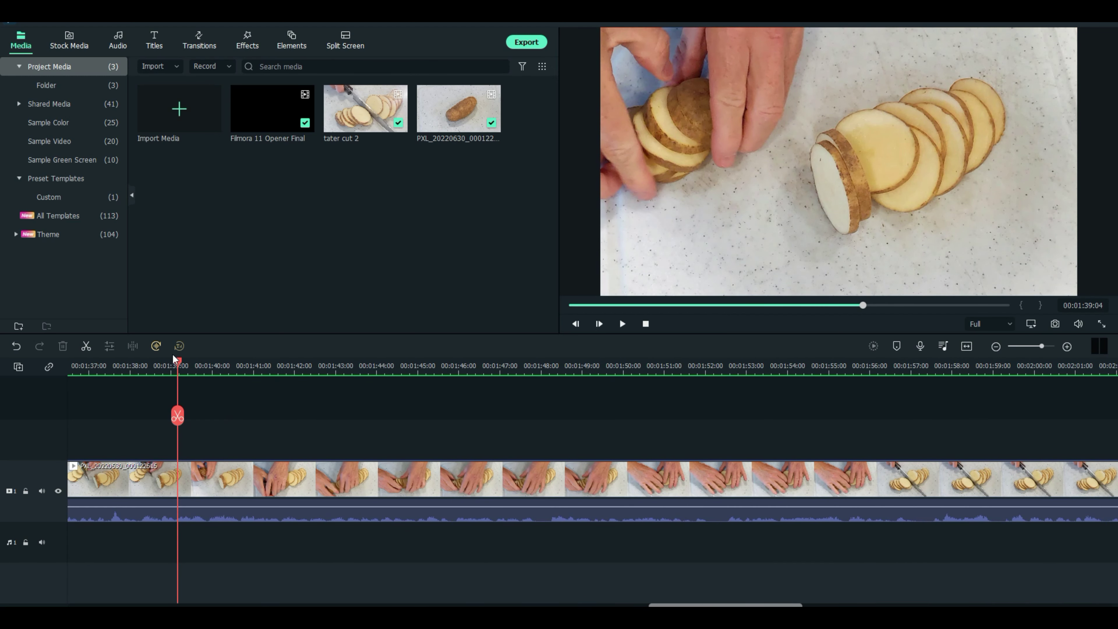
{"action": "left_click_drag", "start_coordinate": [177, 359], "coordinate": [321, 365]}
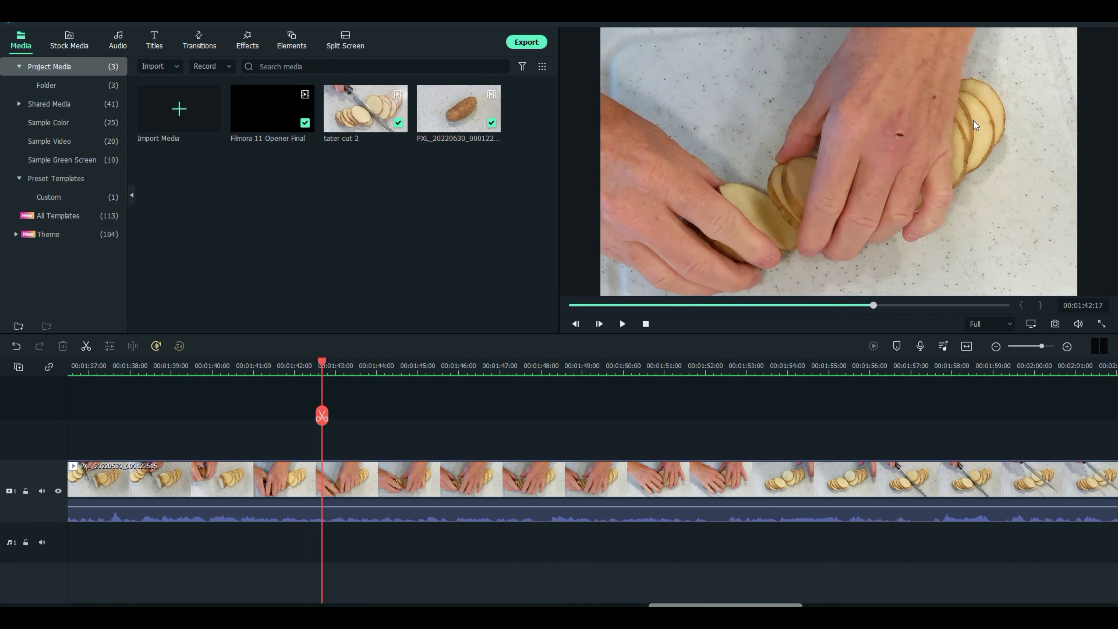
{"action": "left_click_drag", "start_coordinate": [322, 360], "coordinate": [866, 367]}
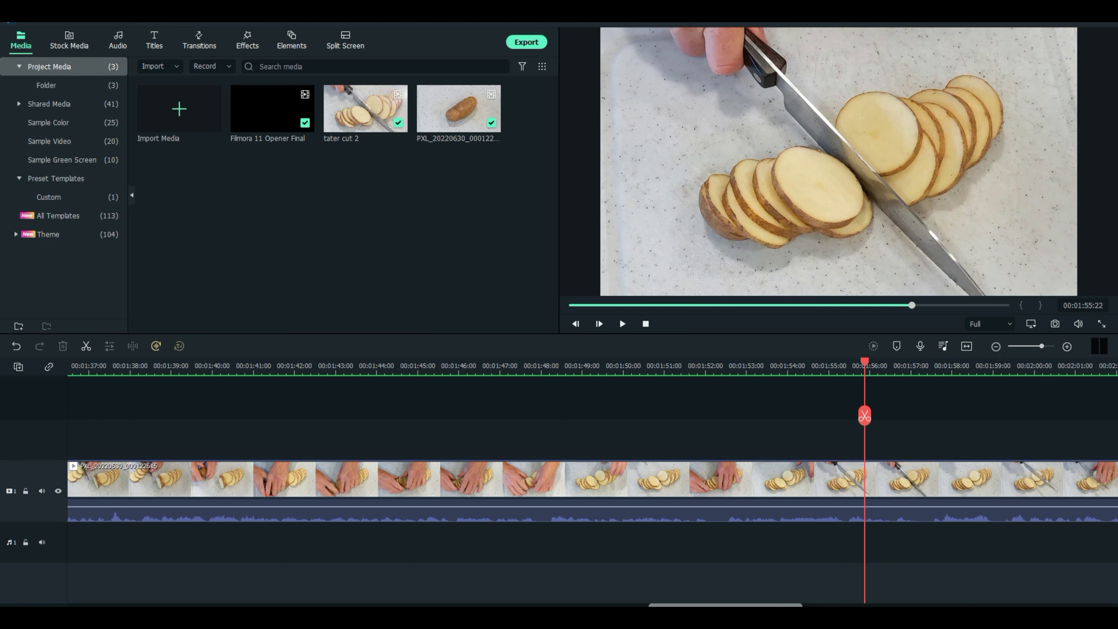
{"action": "scroll", "coordinate": [735, 605], "scroll_direction": "right", "scroll_amount": 10}
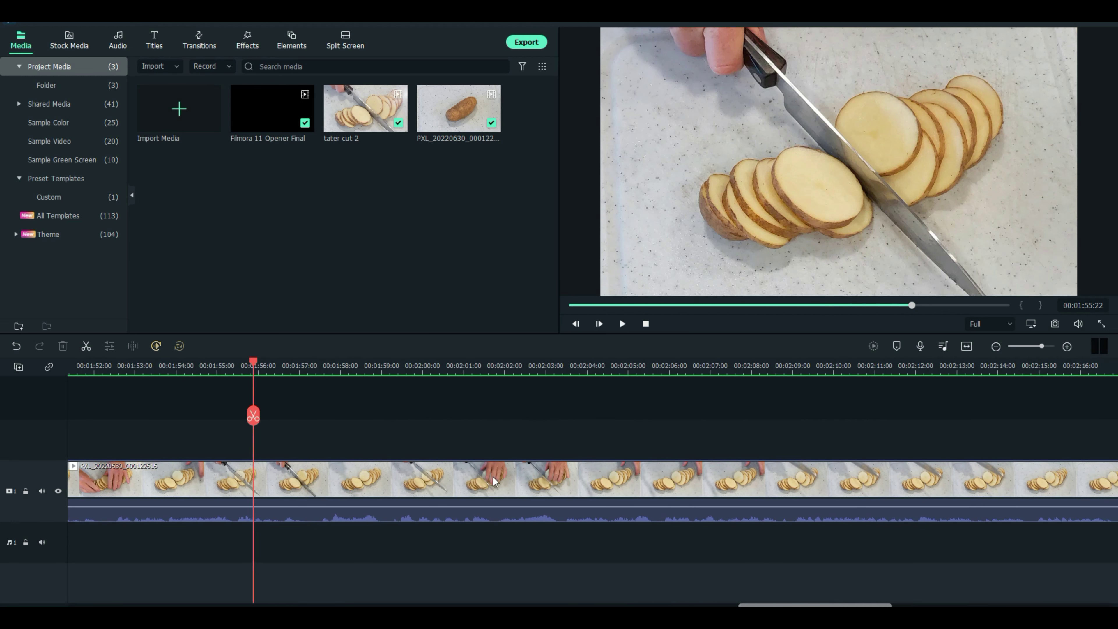
Split the potato clip at 00:02:16:15, where the knife comes down between the two sliced halves
{"action": "left_click_drag", "start_coordinate": [252, 361], "coordinate": [813, 422]}
{"action": "left_click", "coordinate": [599, 323]}
{"action": "left_click", "coordinate": [598, 324]}
{"action": "left_click", "coordinate": [598, 323]}
{"action": "left_click", "coordinate": [599, 324]}
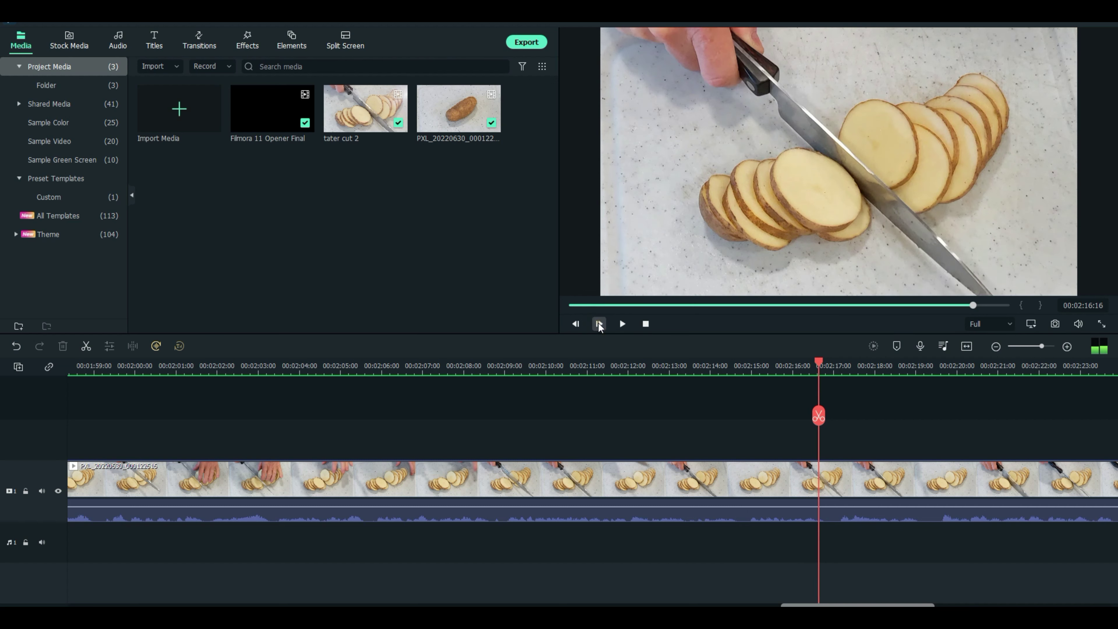
{"action": "left_click", "coordinate": [576, 324]}
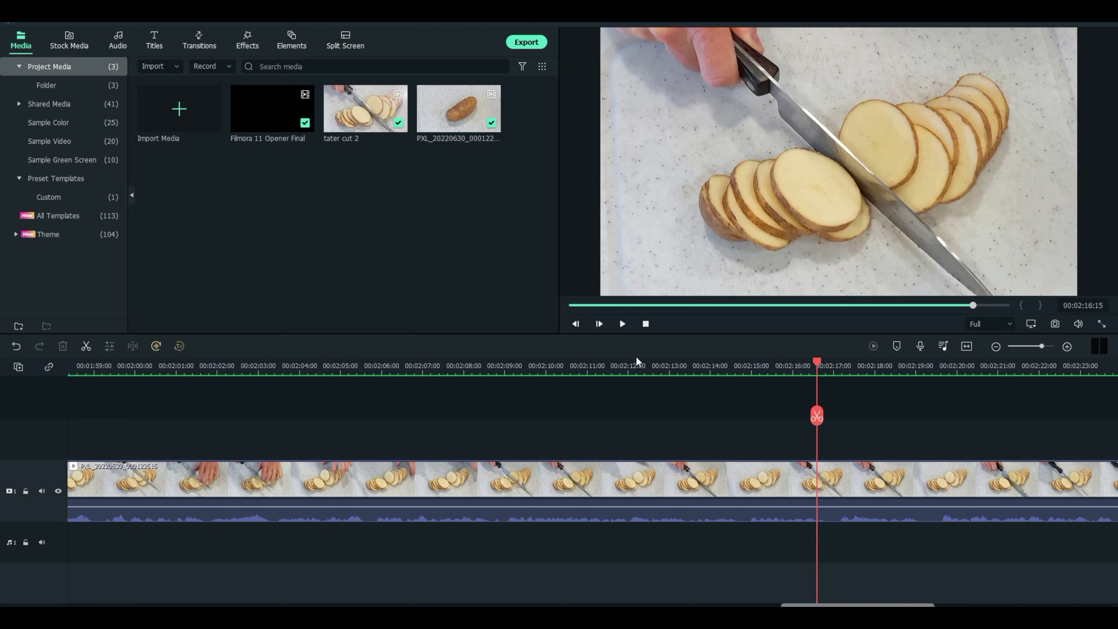
{"action": "left_click", "coordinate": [816, 419]}
Delete the potato footage between the whole-potato clip and the split where the knife comes down between the sliced halves
{"action": "left_click", "coordinate": [700, 490]}
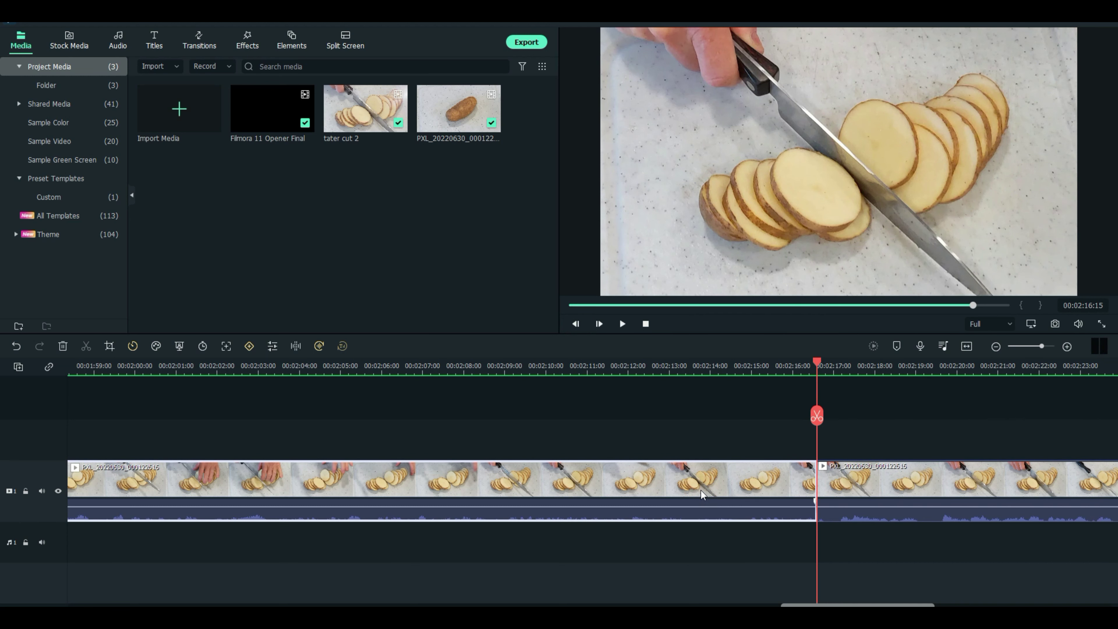
{"action": "key", "text": "Delete"}
{"action": "scroll", "coordinate": [418, 601], "scroll_direction": "left", "scroll_amount": 5}
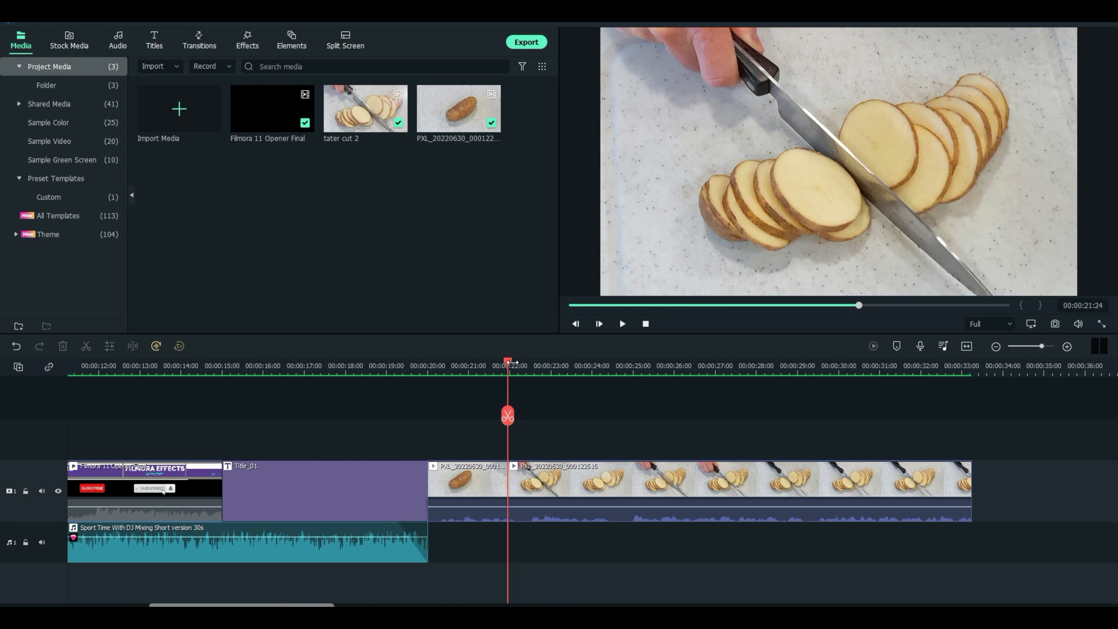
Add a freeze frame to the sliced-potato clip at 00:00:22:01, just after its beginning
{"action": "mouse_move", "coordinate": [508, 362]}
{"action": "left_mouse_down"}
{"action": "mouse_move", "coordinate": [486, 360]}
{"action": "mouse_move", "coordinate": [514, 368]}
{"action": "left_mouse_up"}
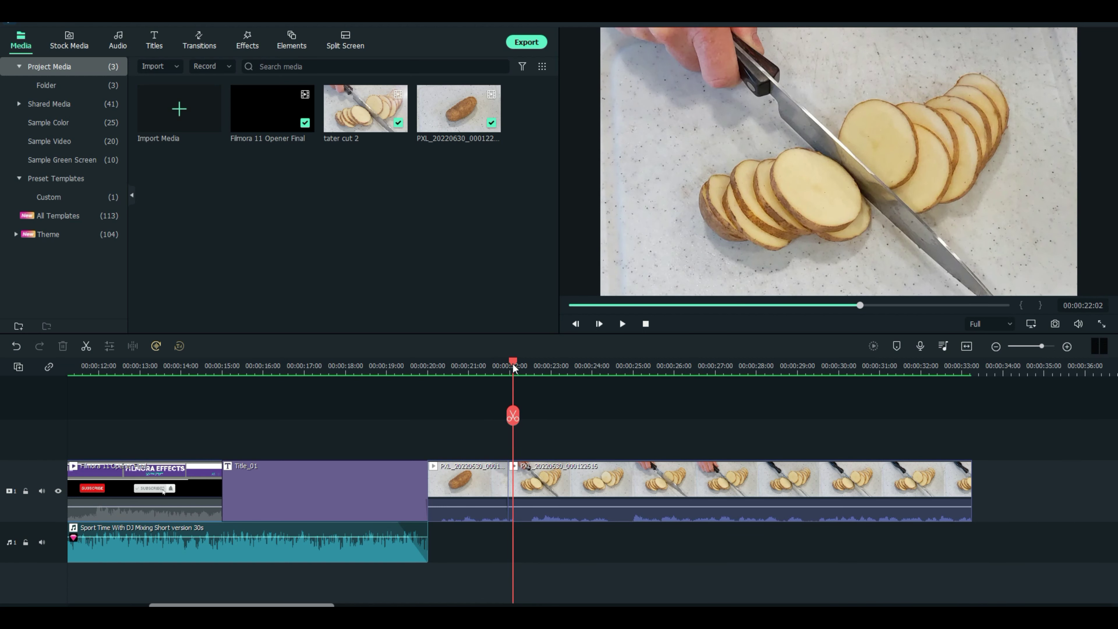
{"action": "left_click_drag", "start_coordinate": [559, 369], "coordinate": [779, 373]}
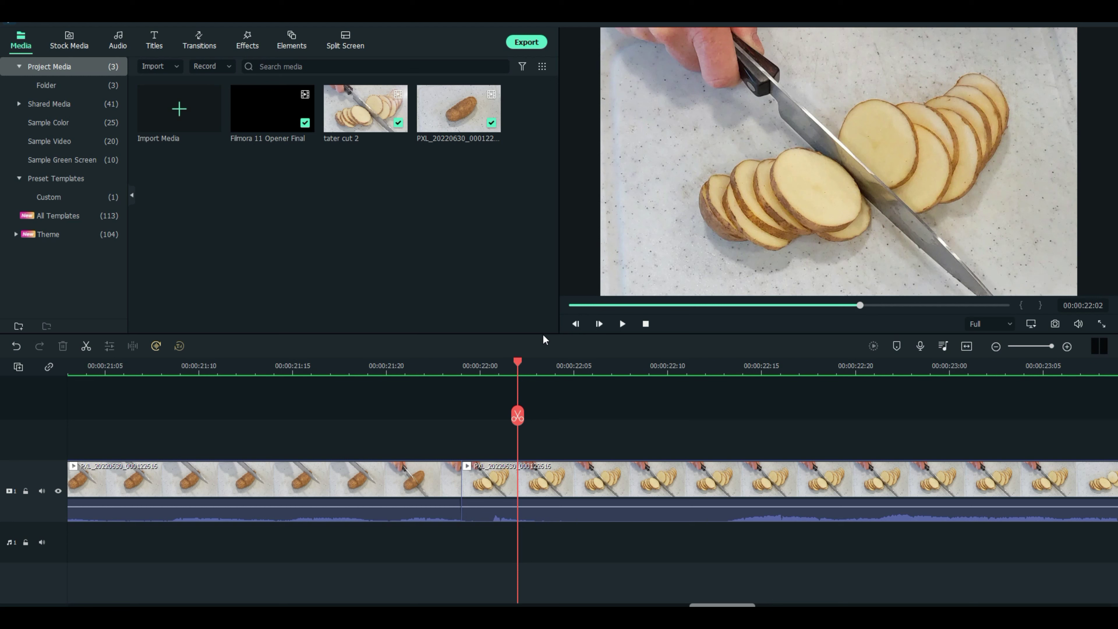
{"action": "left_click_drag", "start_coordinate": [506, 359], "coordinate": [483, 360]}
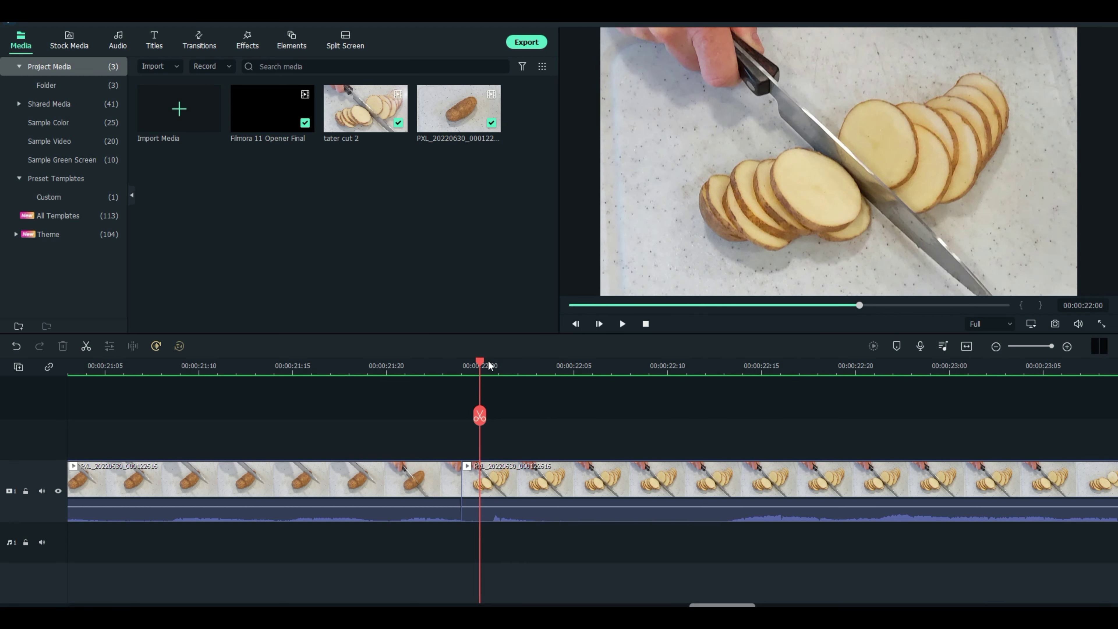
{"action": "left_click_drag", "start_coordinate": [486, 361], "coordinate": [491, 362]}
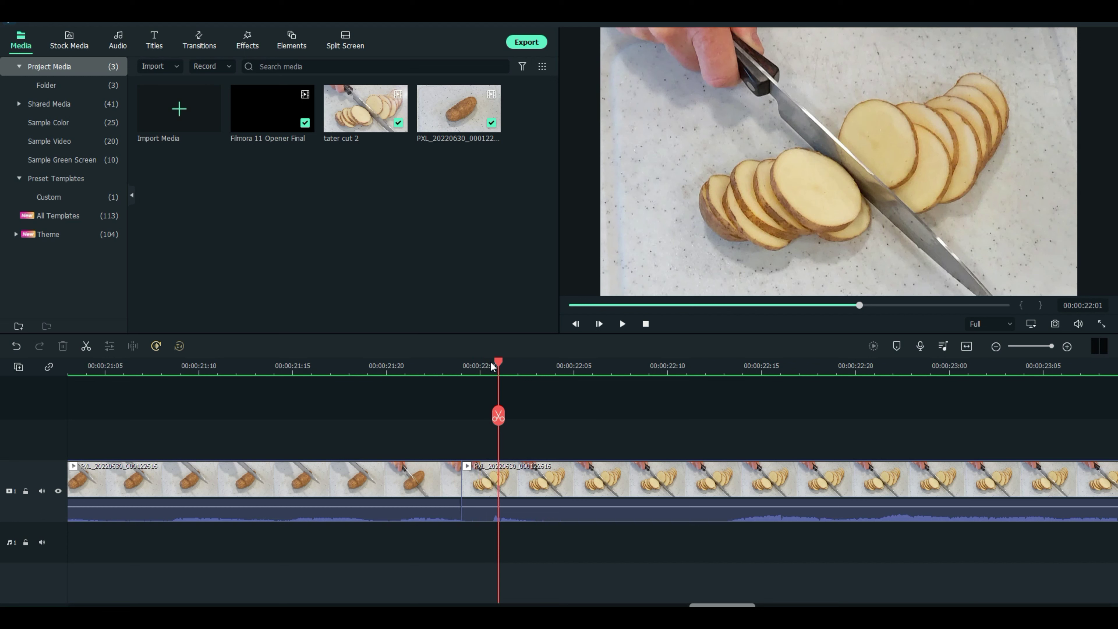
{"action": "left_click", "coordinate": [563, 486]}
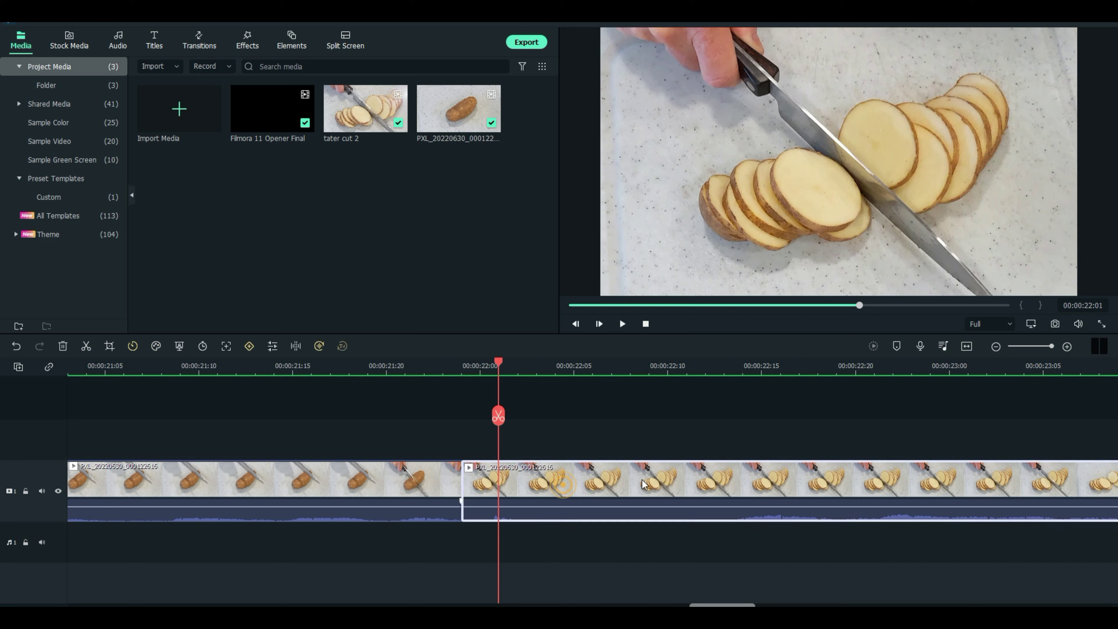
{"action": "left_click", "coordinate": [134, 346]}
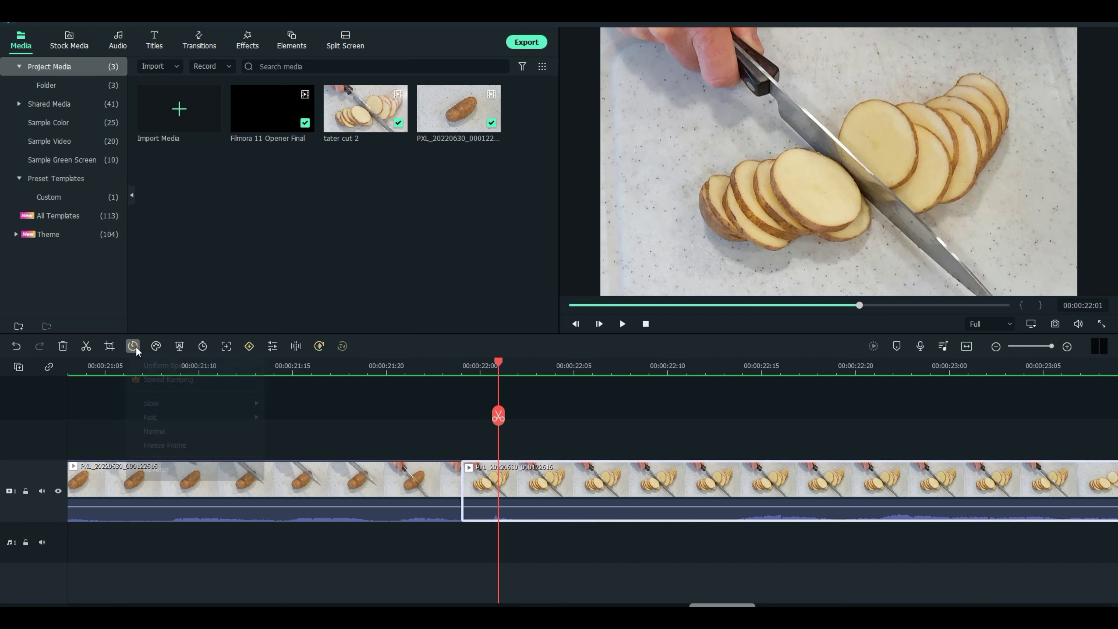
{"action": "left_click", "coordinate": [179, 445]}
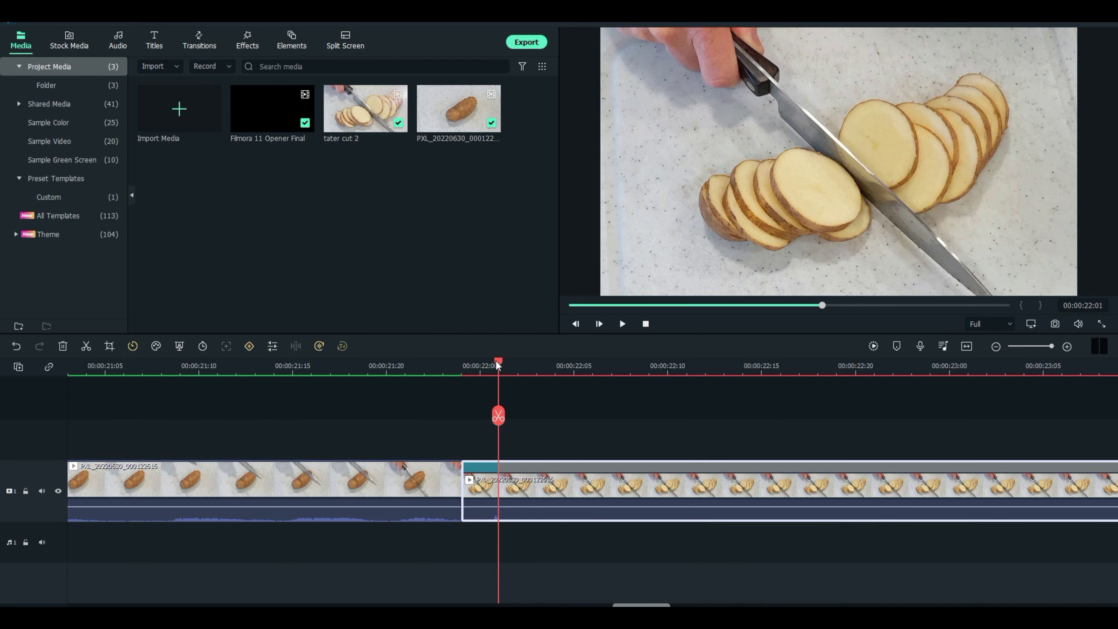
Preview the cut into the freeze frame, then split the sliced-potato clip at 00:00:23:05 and delete everything after the split
{"action": "left_click_drag", "start_coordinate": [497, 361], "coordinate": [422, 361]}
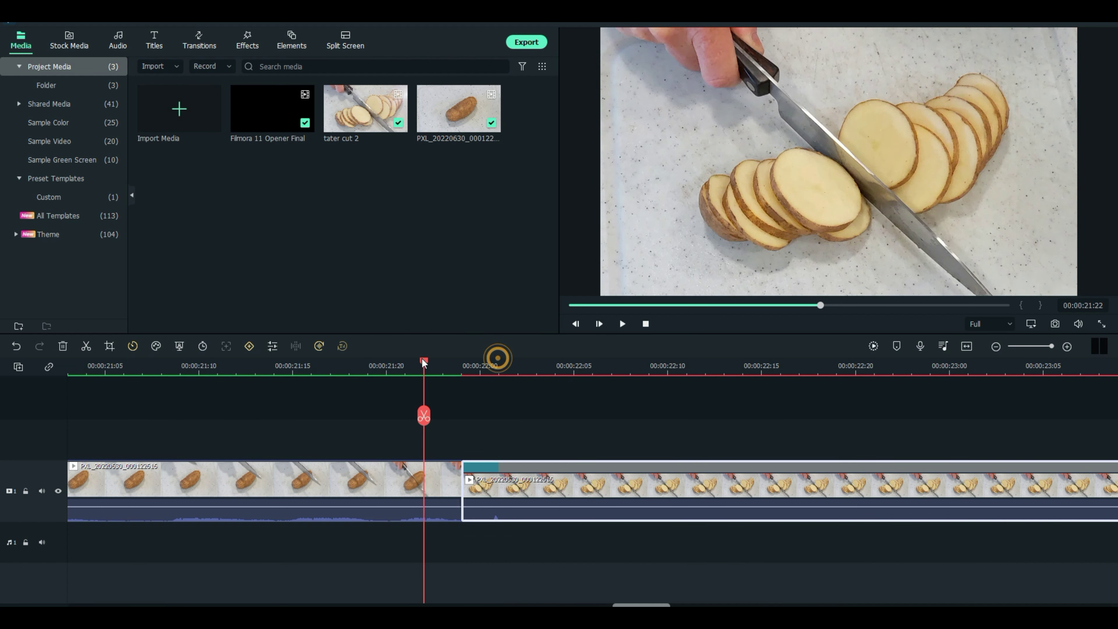
{"action": "left_click", "coordinate": [599, 324]}
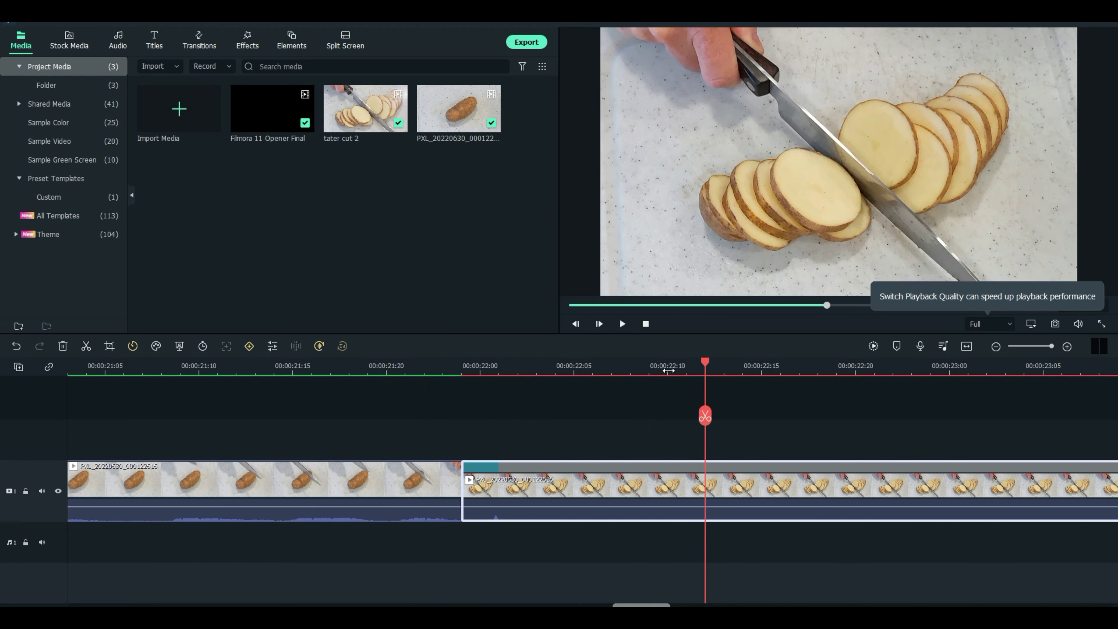
{"action": "left_click_drag", "start_coordinate": [706, 358], "coordinate": [1043, 365]}
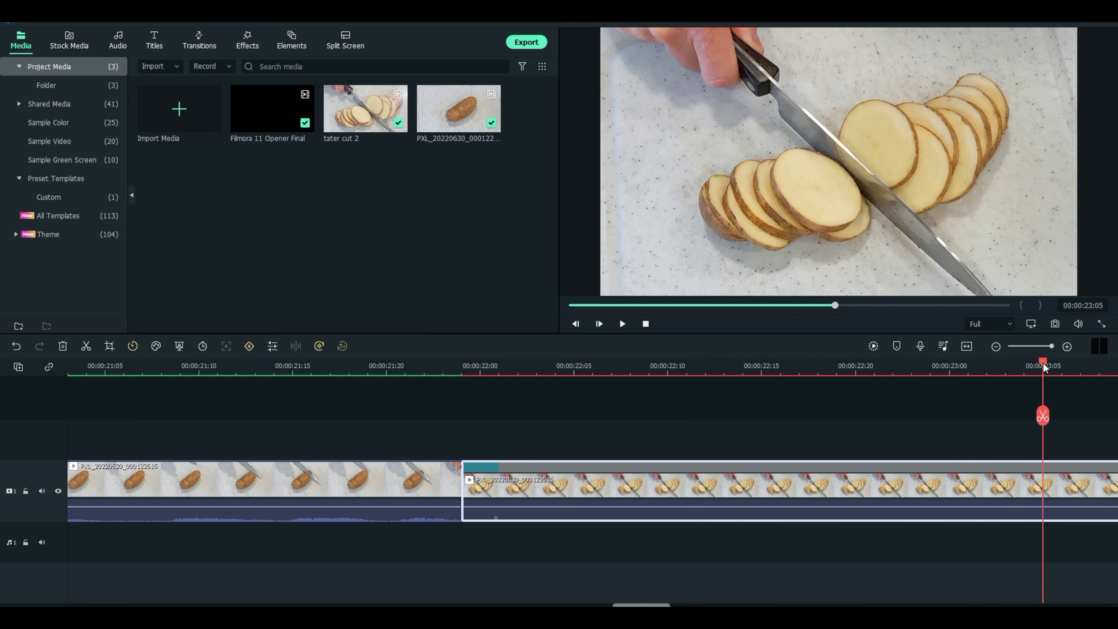
{"action": "left_click", "coordinate": [1043, 416]}
{"action": "key", "text": "Delete"}
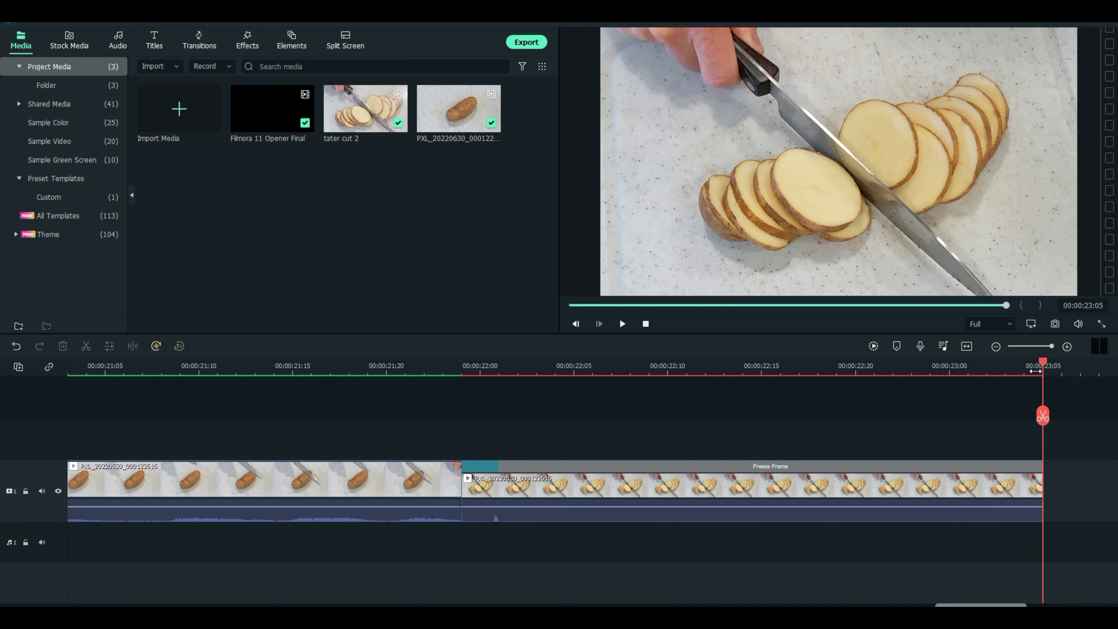
Split the whole-potato clip at 00:00:20:20, before the knife appears, and delete the part preceding the split
{"action": "left_click_drag", "start_coordinate": [1042, 359], "coordinate": [430, 393]}
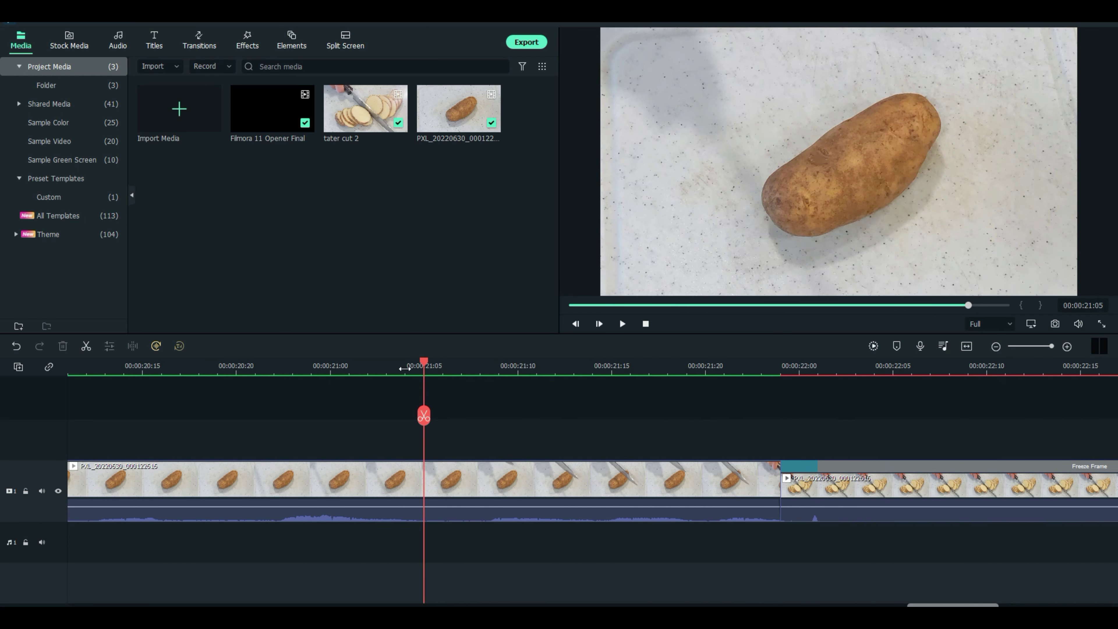
{"action": "left_click_drag", "start_coordinate": [430, 356], "coordinate": [240, 351]}
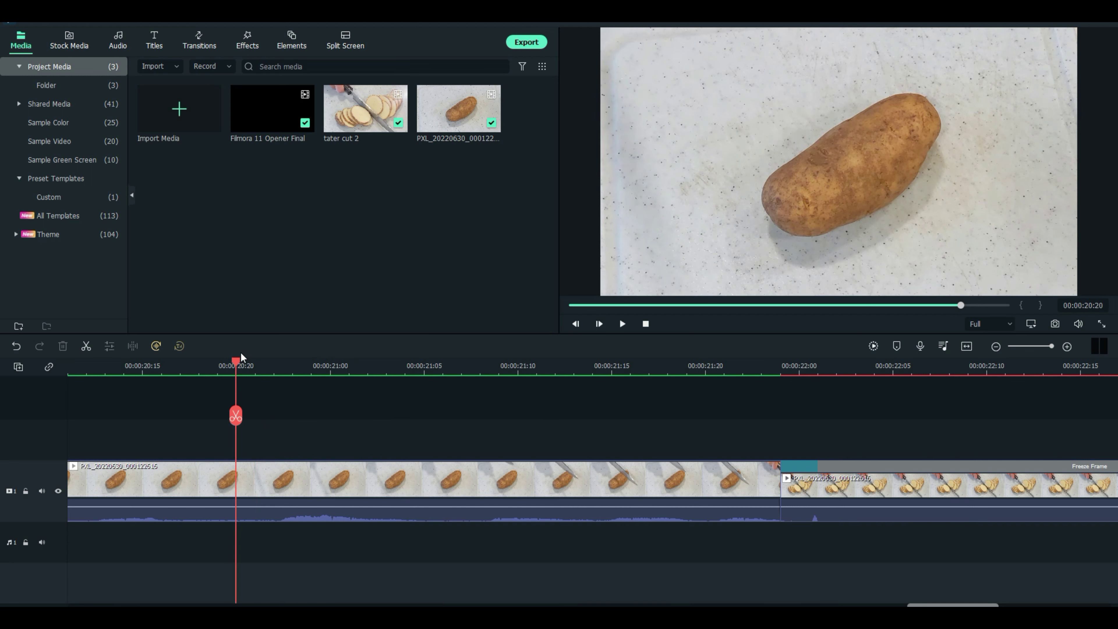
{"action": "left_click", "coordinate": [239, 417]}
{"action": "left_click", "coordinate": [191, 476]}
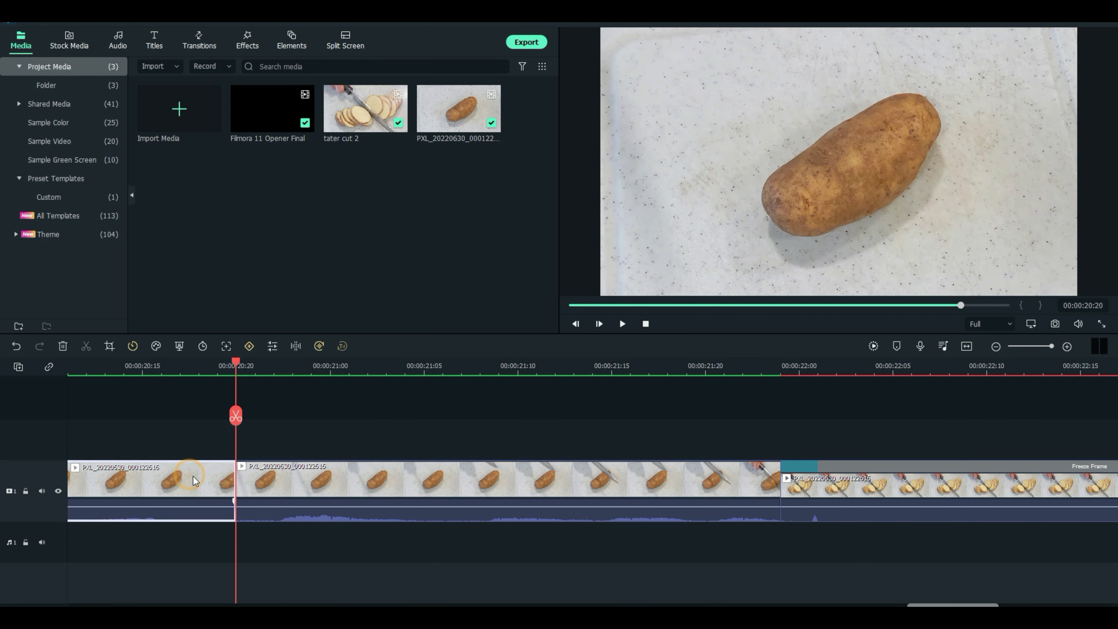
{"action": "key", "text": "Delete"}
Mute the audio of both the whole-potato clip and the freeze-frame clip
{"action": "left_click_drag", "start_coordinate": [285, 486], "coordinate": [317, 420]}
{"action": "key", "text": "ctrl+shift+m"}
{"action": "left_click", "coordinate": [232, 557]}
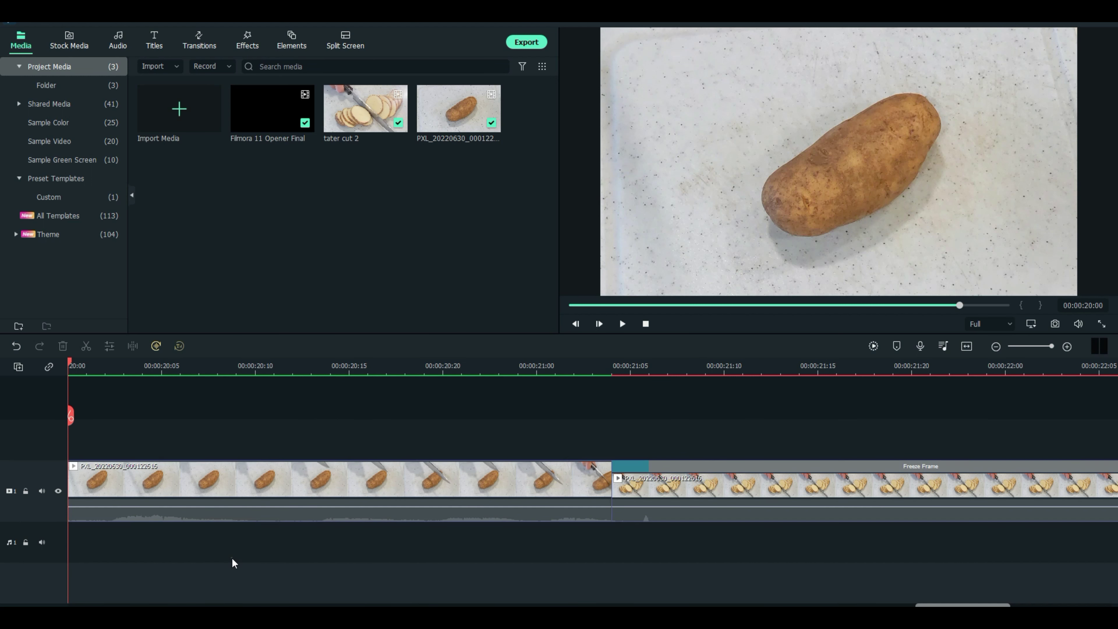
Examine the tater cut 2 clip at the start of the timeline, up to the opener and back to the sliced potato
{"action": "left_click_drag", "start_coordinate": [237, 360], "coordinate": [1, 394]}
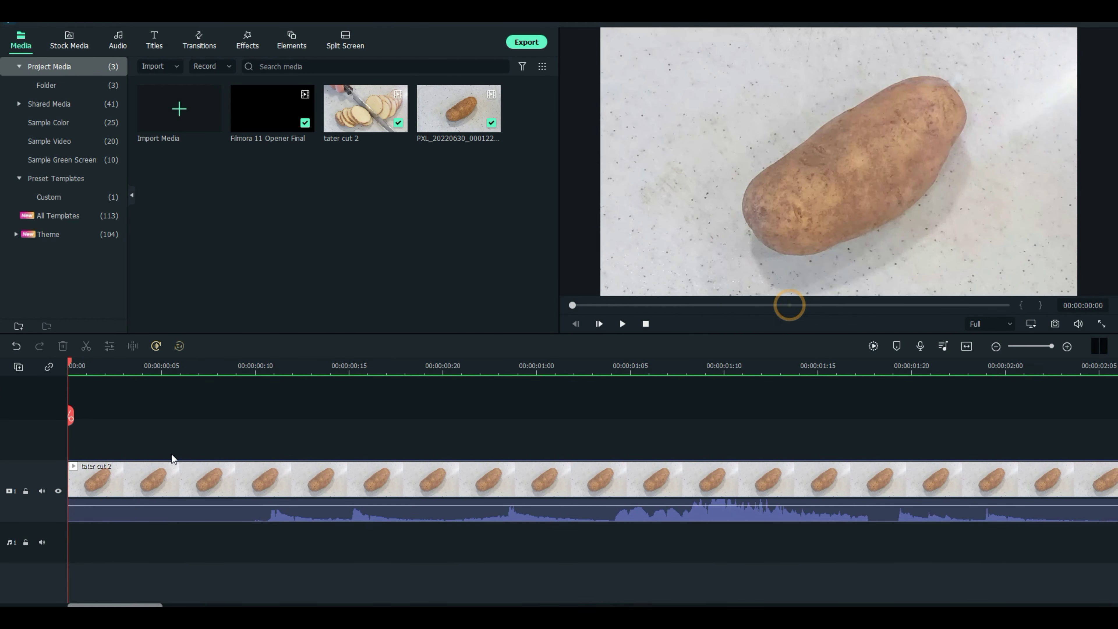
{"action": "left_click_drag", "start_coordinate": [642, 365], "coordinate": [502, 369]}
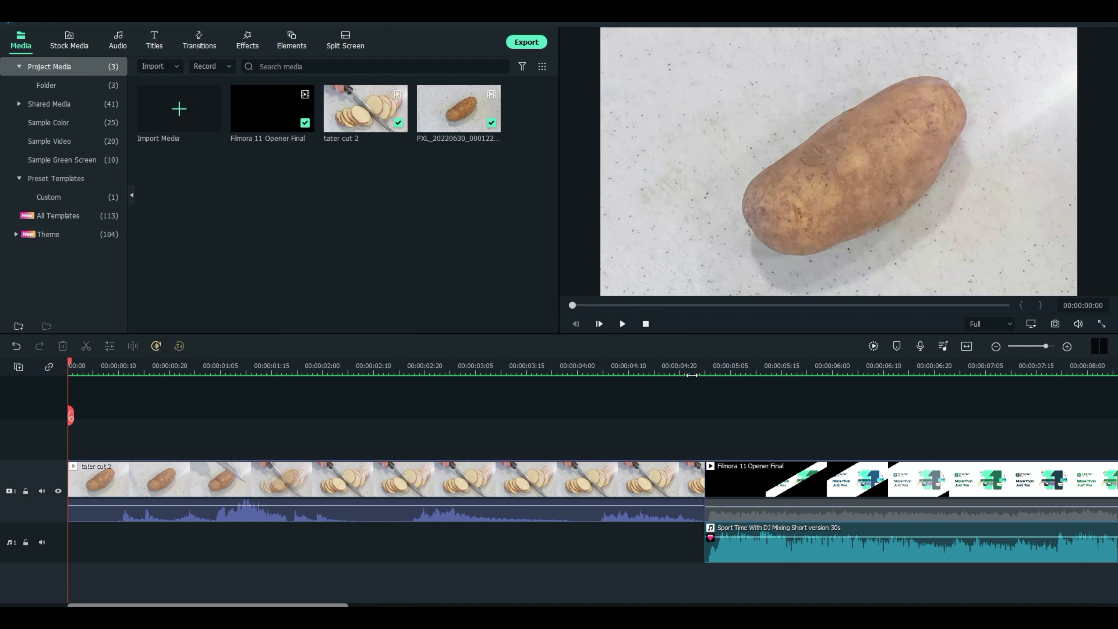
{"action": "left_click", "coordinate": [684, 364]}
{"action": "left_click_drag", "start_coordinate": [685, 363], "coordinate": [703, 360]}
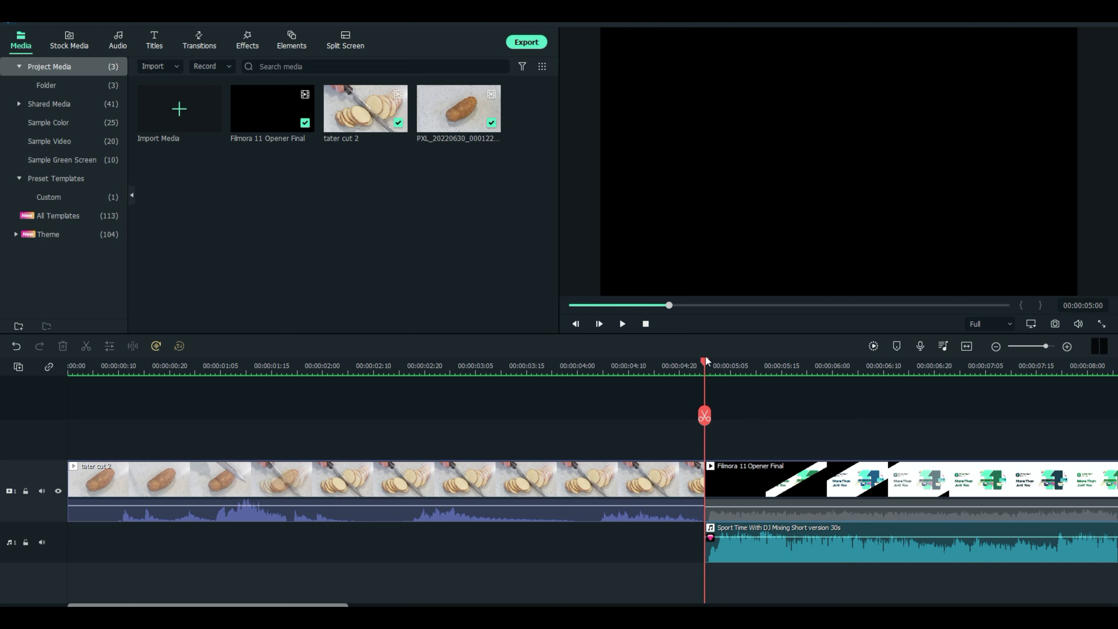
{"action": "left_click_drag", "start_coordinate": [705, 357], "coordinate": [545, 377]}
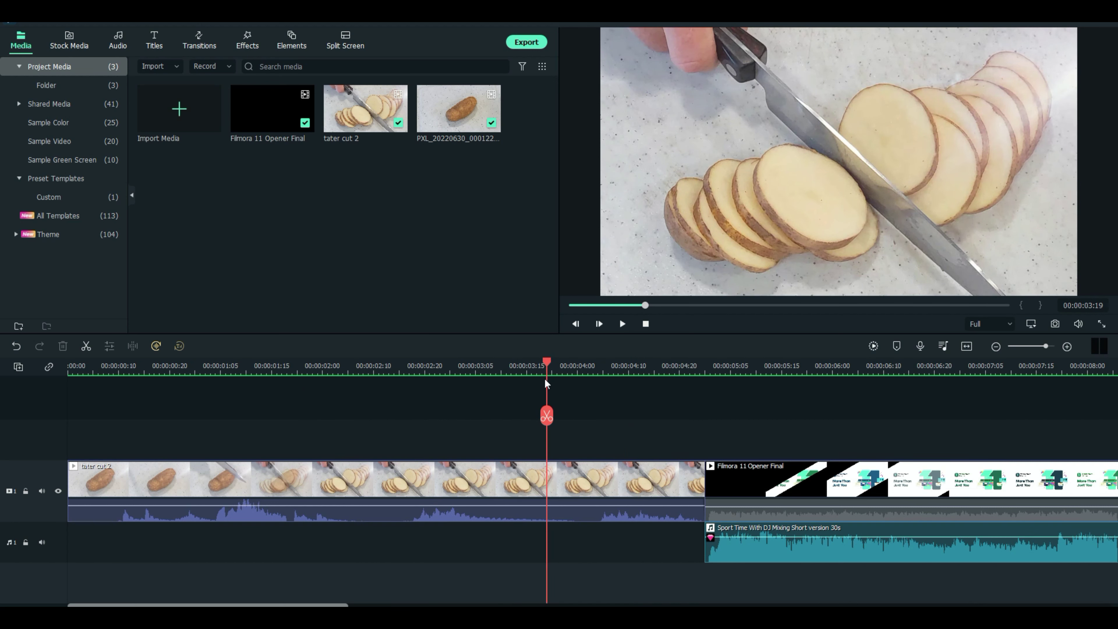
Examine the edited potato sequence at the end of the timeline, from the knife's approach through the cut into the freeze frame
{"action": "left_click", "coordinate": [966, 346]}
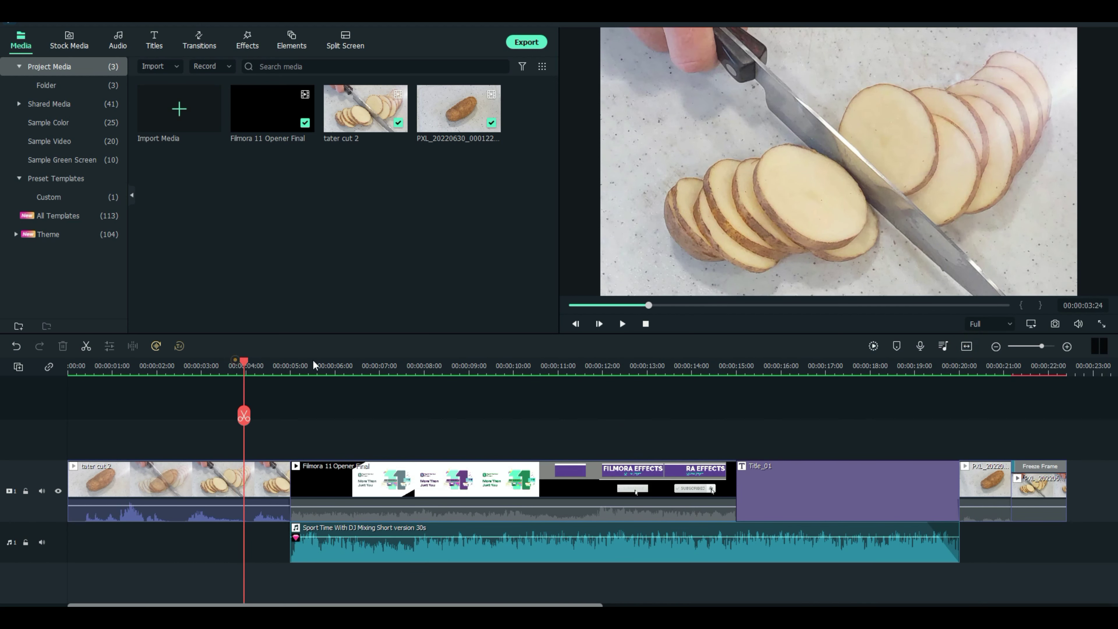
{"action": "left_click_drag", "start_coordinate": [235, 360], "coordinate": [933, 369]}
{"action": "left_click", "coordinate": [986, 380]}
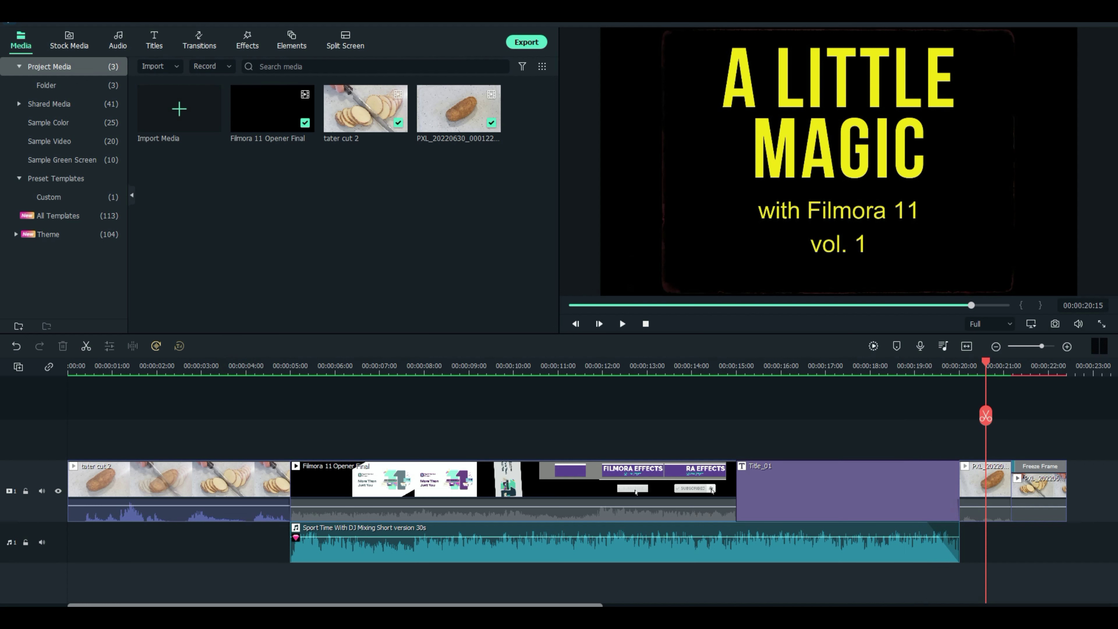
{"action": "left_click_drag", "start_coordinate": [548, 605], "coordinate": [784, 569]}
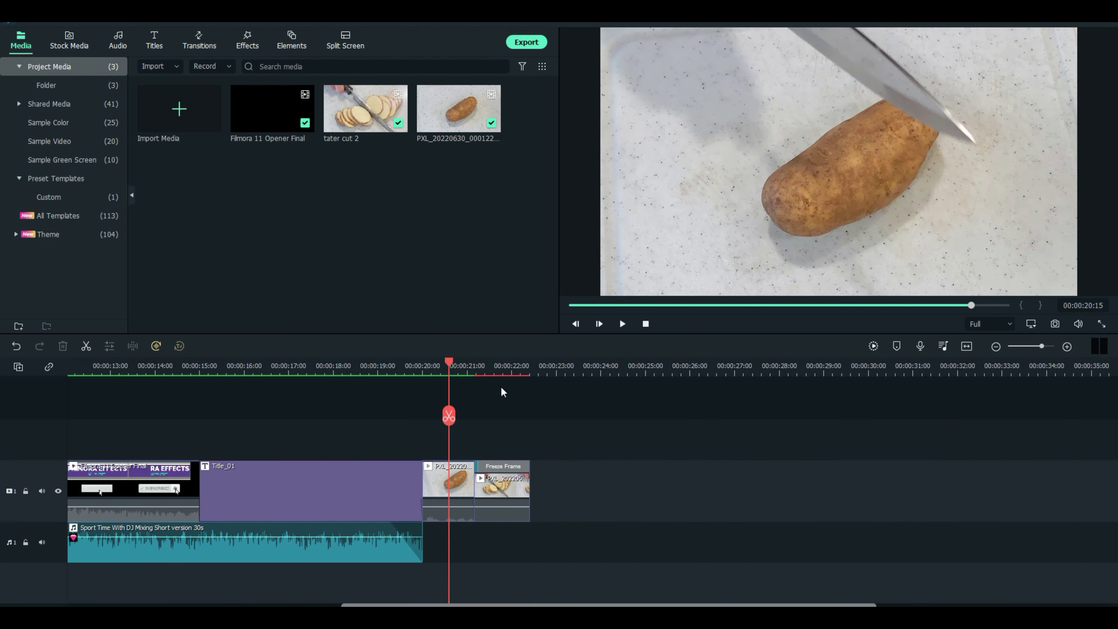
{"action": "left_click_drag", "start_coordinate": [499, 372], "coordinate": [864, 369]}
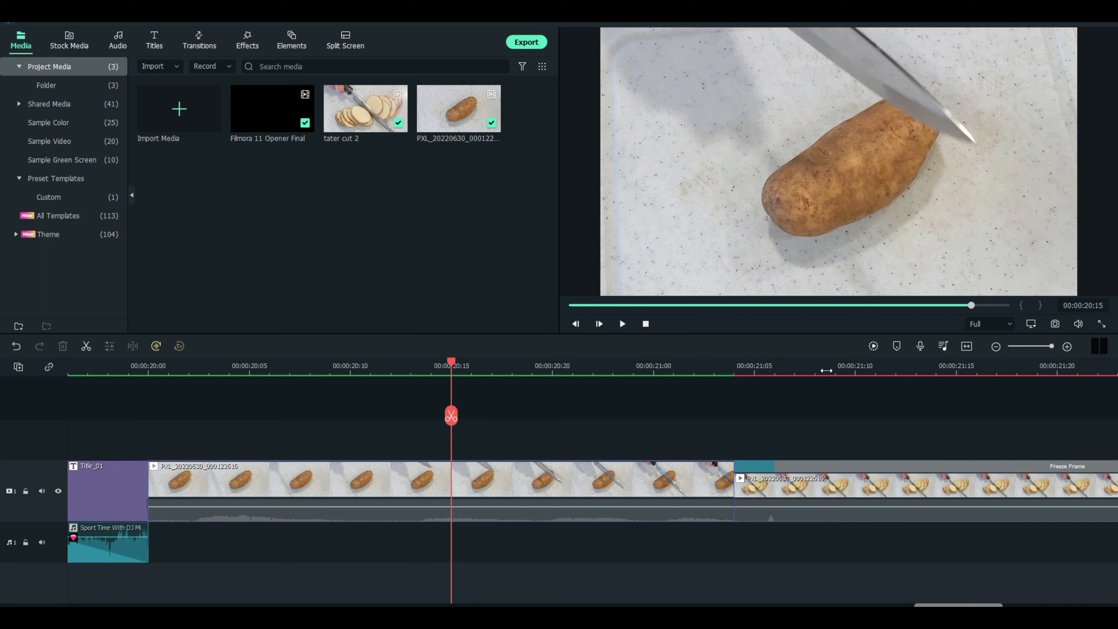
{"action": "mouse_move", "coordinate": [944, 605]}
{"action": "left_mouse_down"}
{"action": "mouse_move", "coordinate": [930, 606]}
{"action": "mouse_move", "coordinate": [958, 607]}
{"action": "mouse_move", "coordinate": [931, 606]}
{"action": "left_mouse_up"}
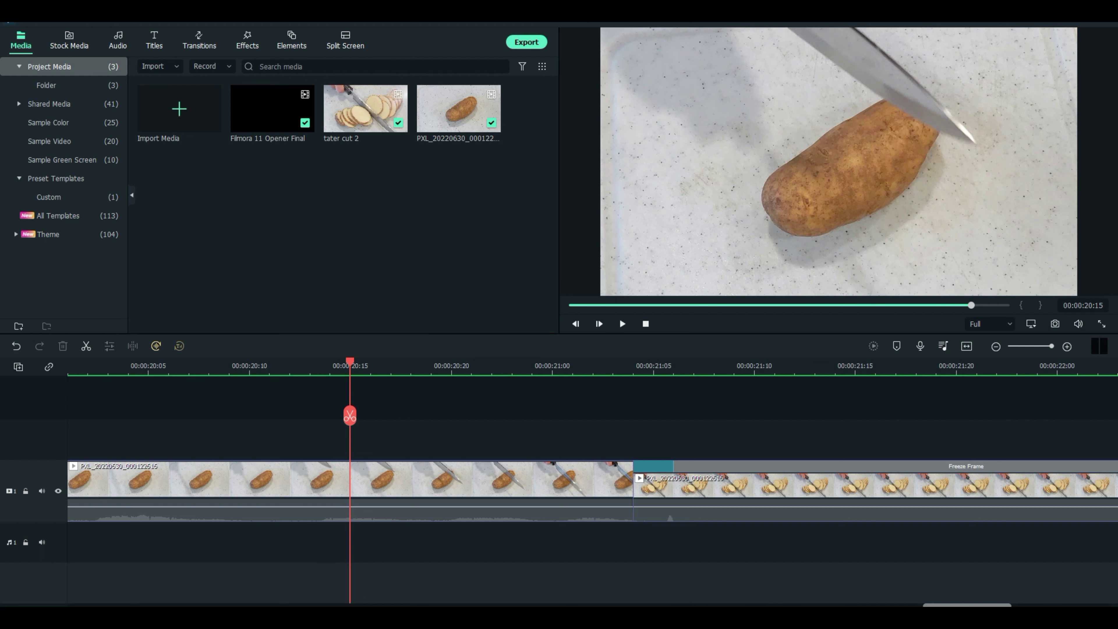
{"action": "left_click_drag", "start_coordinate": [936, 606], "coordinate": [945, 605]}
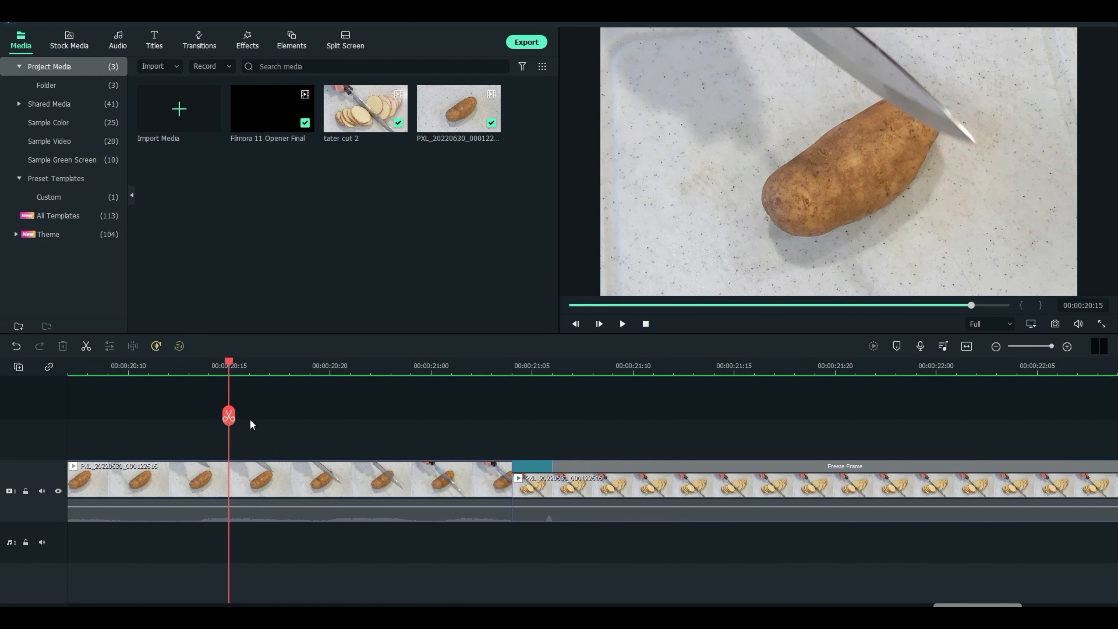
{"action": "left_click_drag", "start_coordinate": [227, 360], "coordinate": [613, 390]}
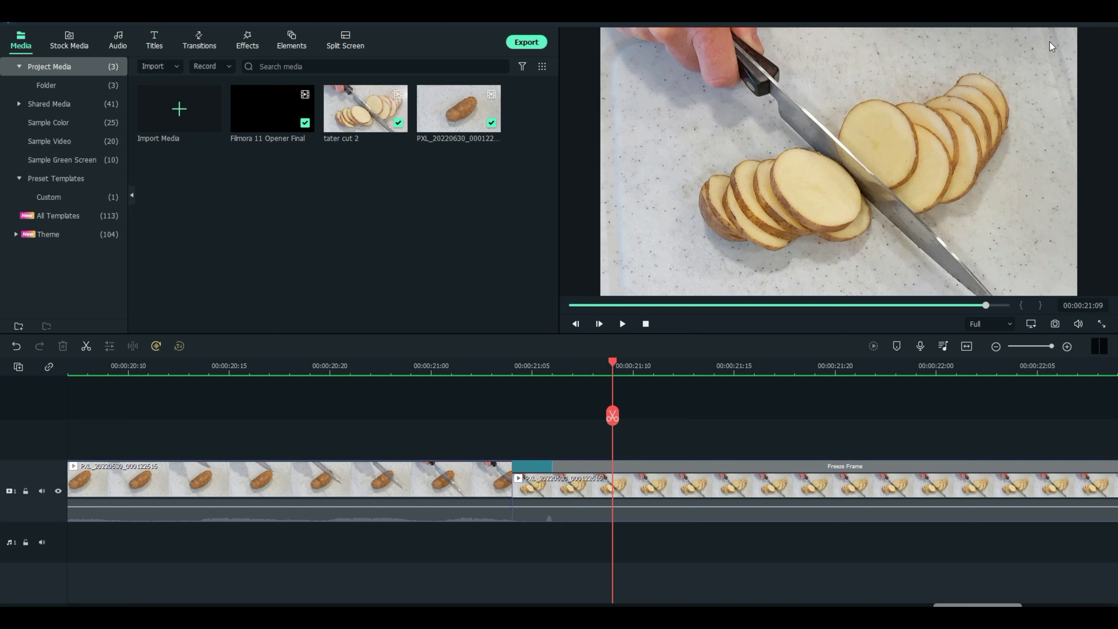
Set the whole-potato clip's scale to 120%
{"action": "left_click", "coordinate": [307, 478]}
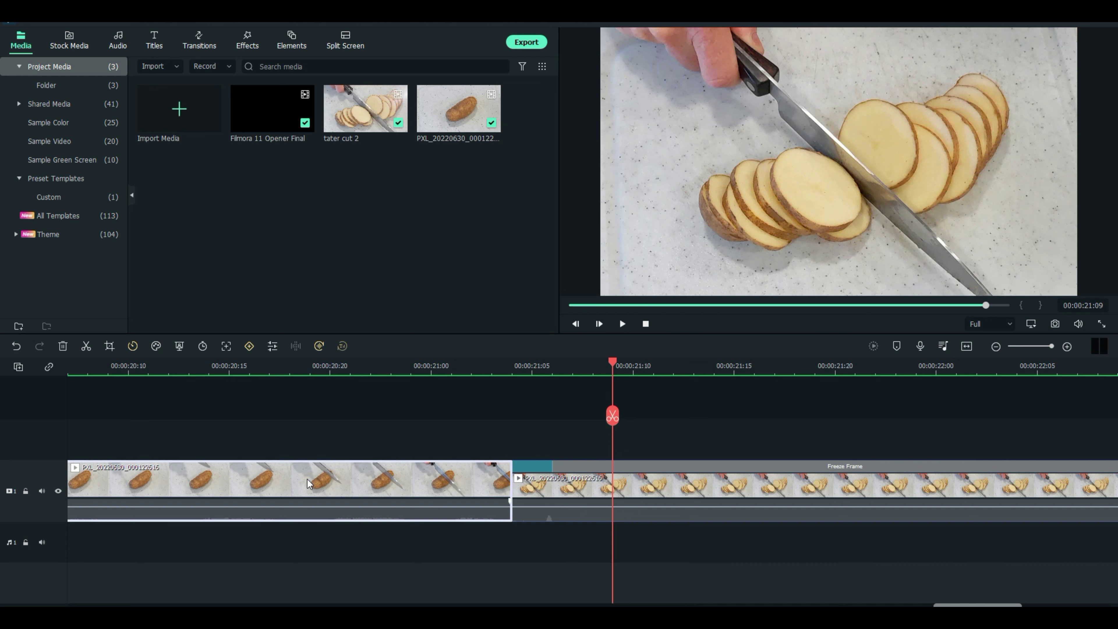
{"action": "double_click", "coordinate": [307, 481]}
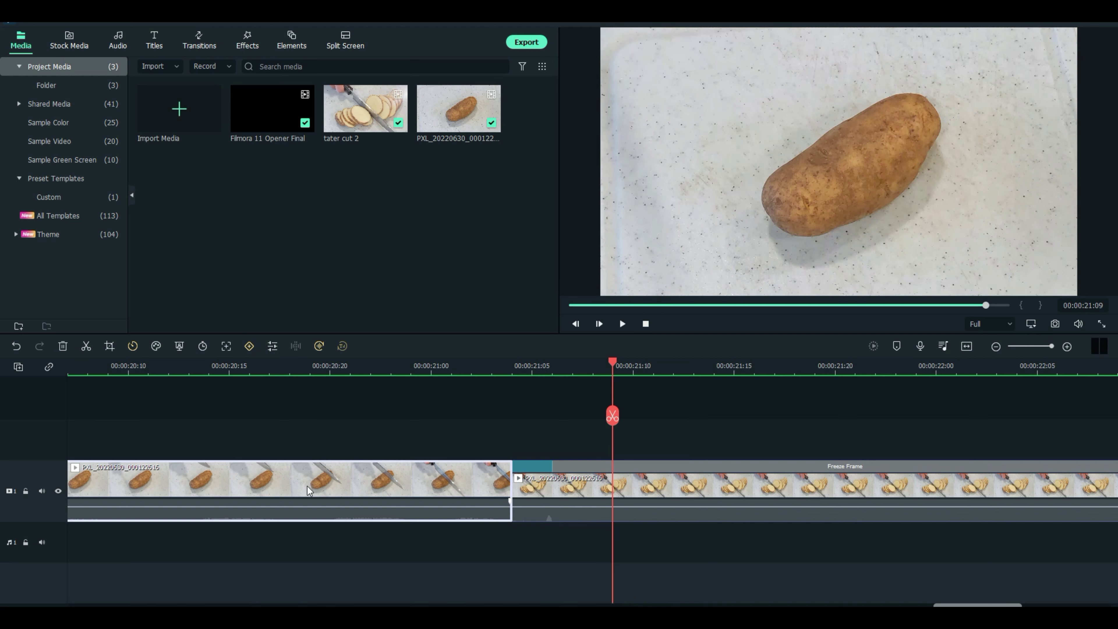
{"action": "left_click", "coordinate": [12, 85]}
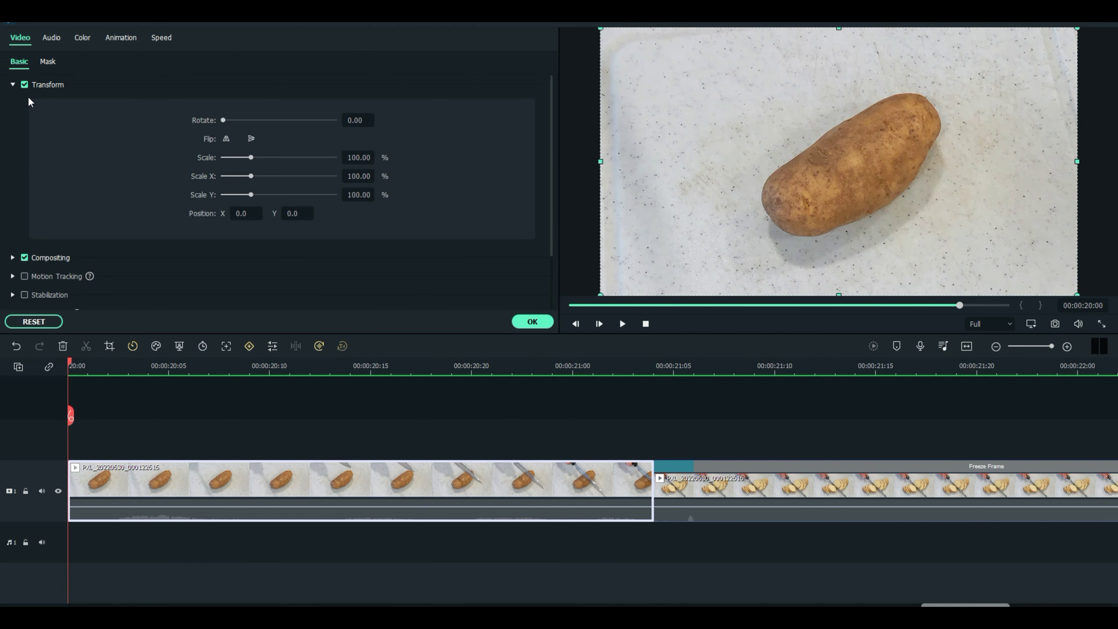
{"action": "double_click", "coordinate": [361, 158]}
{"action": "type", "text": "1"}
{"action": "key", "text": "Return"}
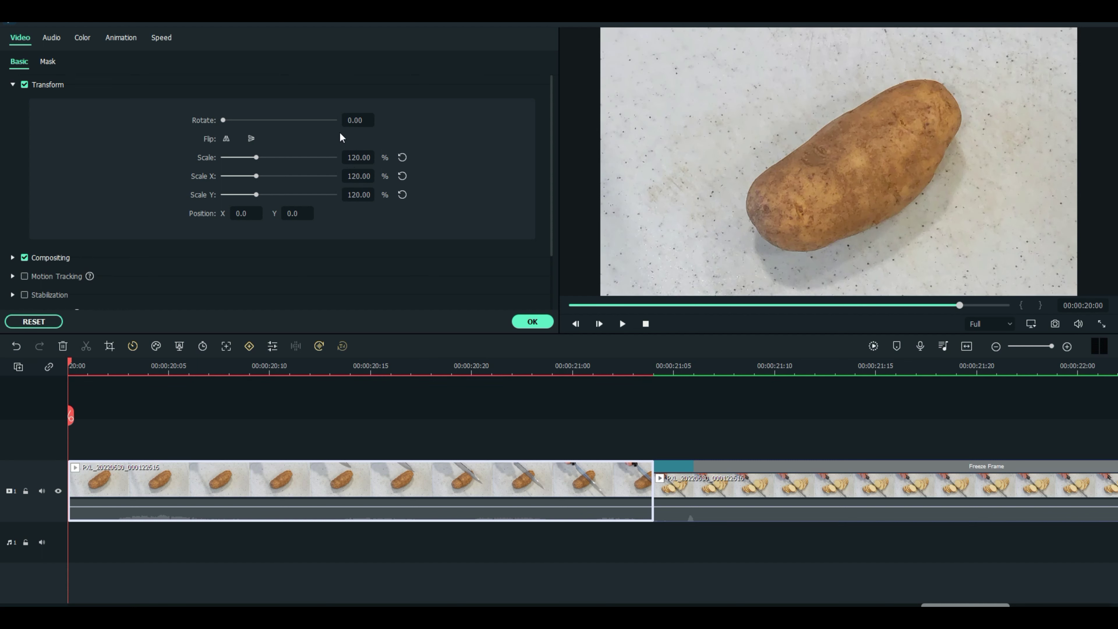
Set the freeze-frame sliced-potato clip's scale to 120% and check the enlarged picture at 00:00:21:05
{"action": "left_click", "coordinate": [835, 488]}
{"action": "double_click", "coordinate": [365, 157]}
{"action": "type", "text": "120"}
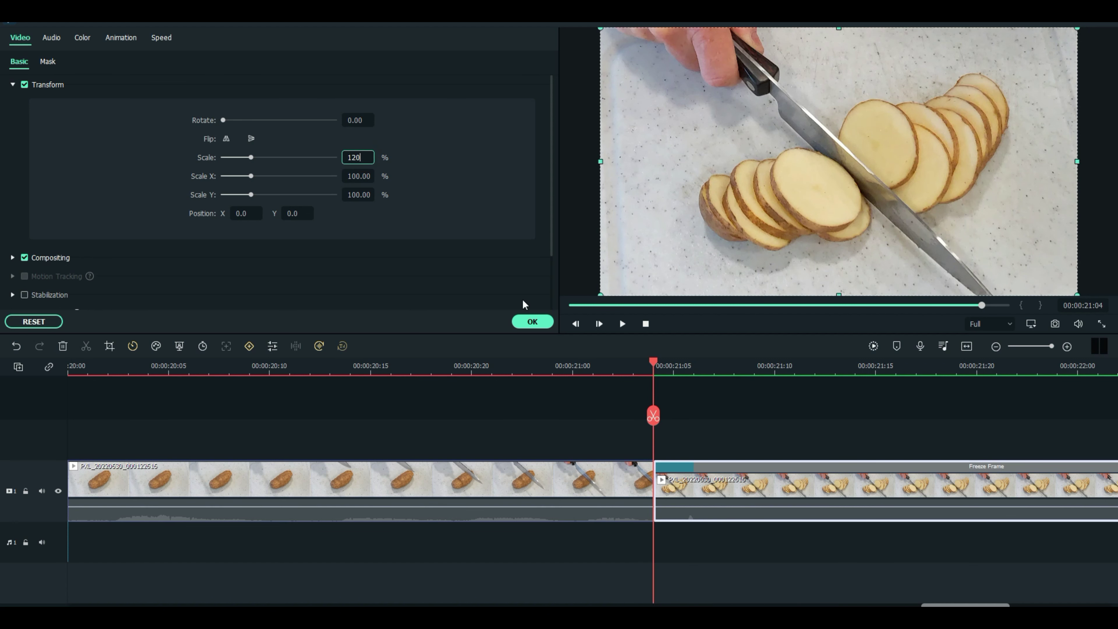
{"action": "left_click", "coordinate": [532, 321]}
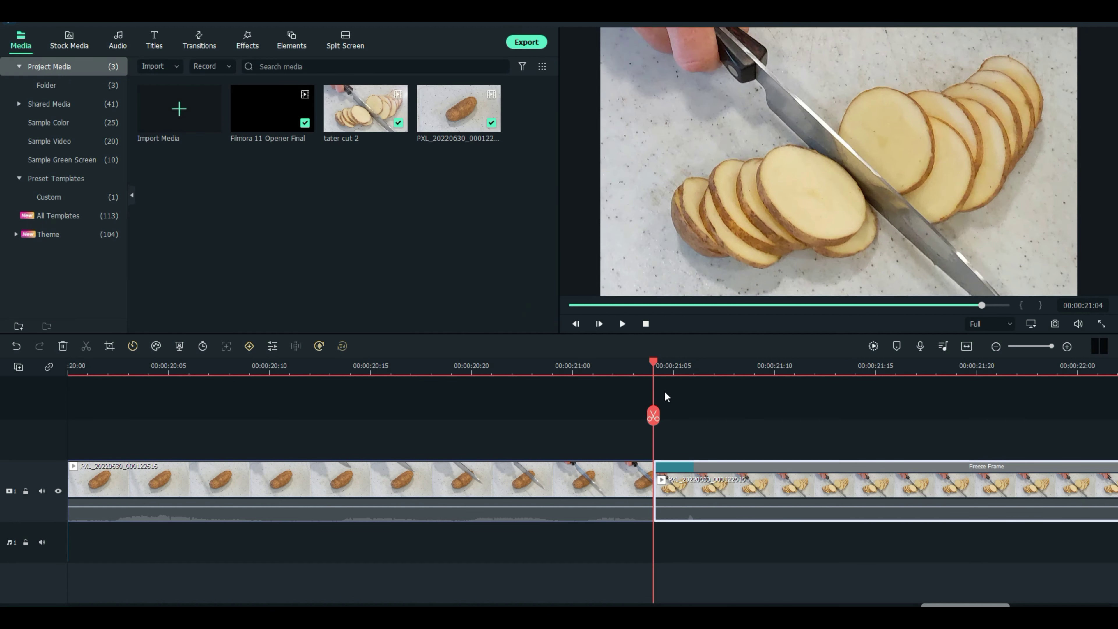
{"action": "mouse_move", "coordinate": [655, 359]}
{"action": "left_mouse_down"}
{"action": "mouse_move", "coordinate": [635, 359]}
{"action": "mouse_move", "coordinate": [673, 359]}
{"action": "left_mouse_up"}
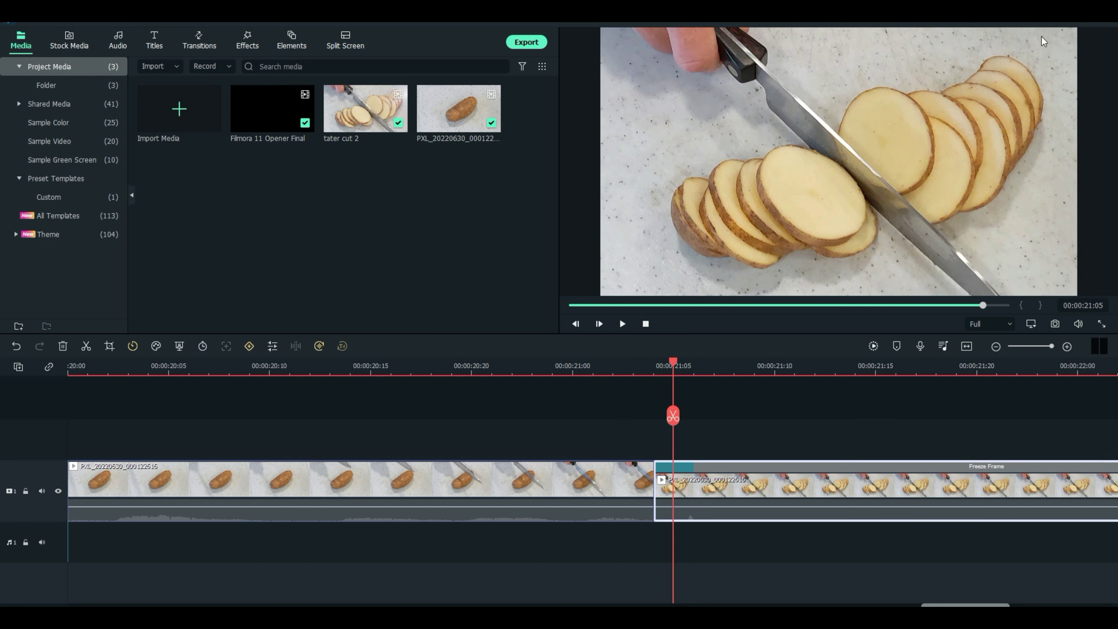
Render the timeline preview and examine the cut between the whole-potato clip and the freeze frame, ending at 00:00:21:04
{"action": "left_click_drag", "start_coordinate": [672, 362], "coordinate": [275, 390]}
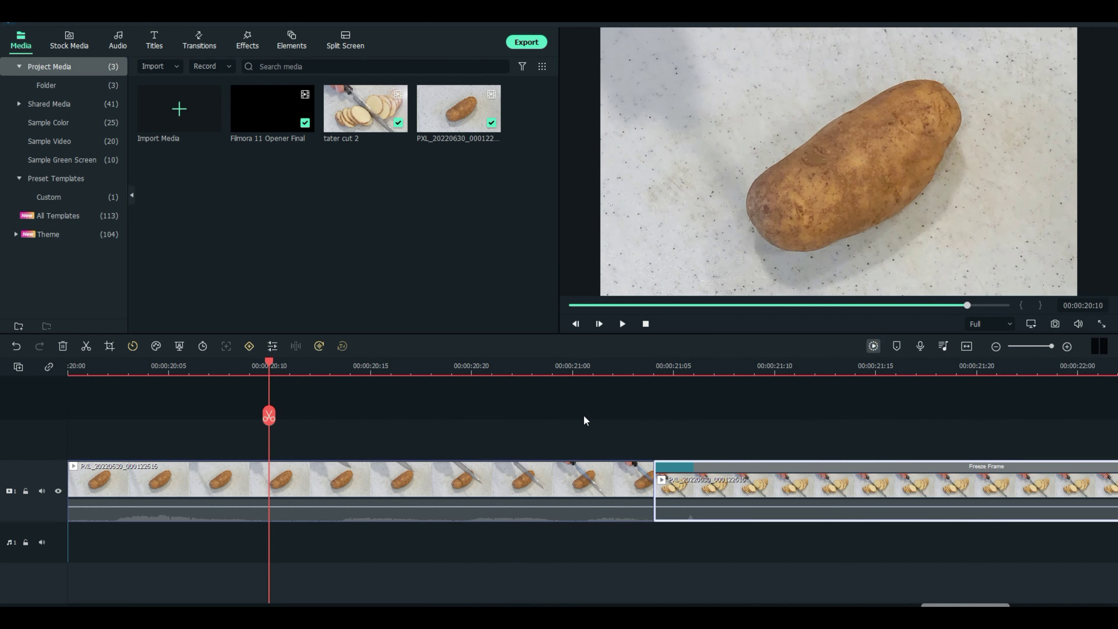
{"action": "key", "text": "Return"}
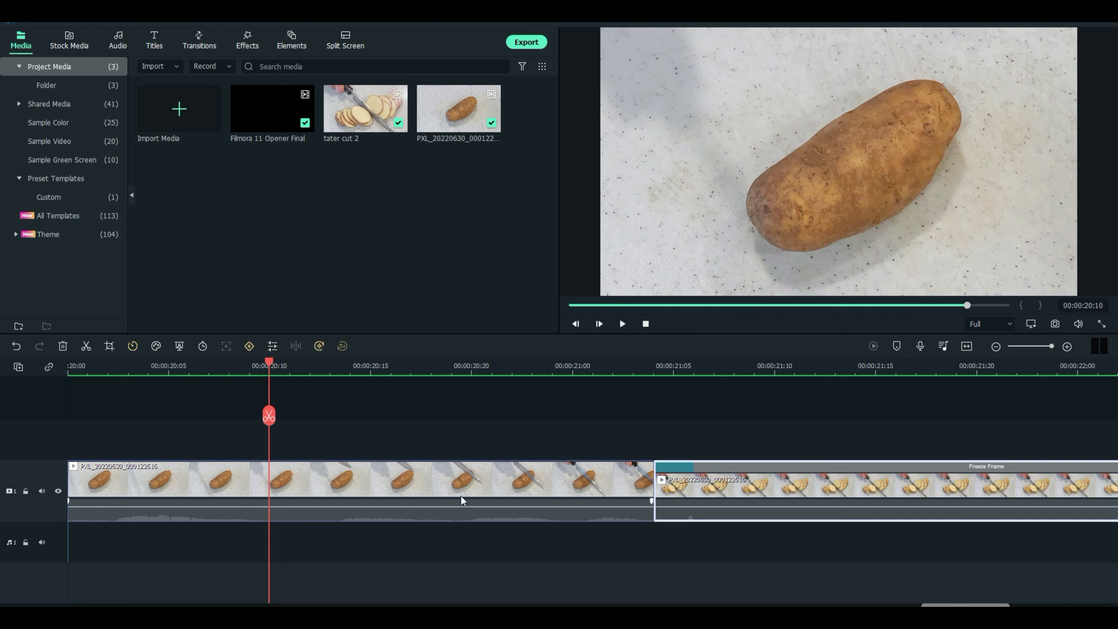
{"action": "left_click", "coordinate": [632, 416]}
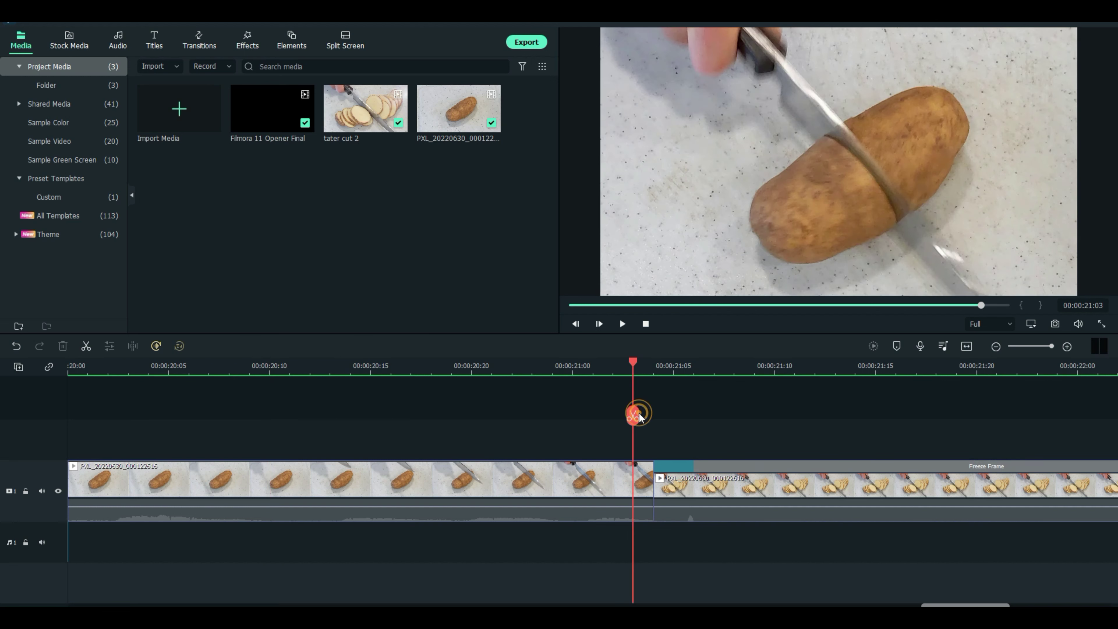
{"action": "left_click_drag", "start_coordinate": [631, 361], "coordinate": [645, 359]}
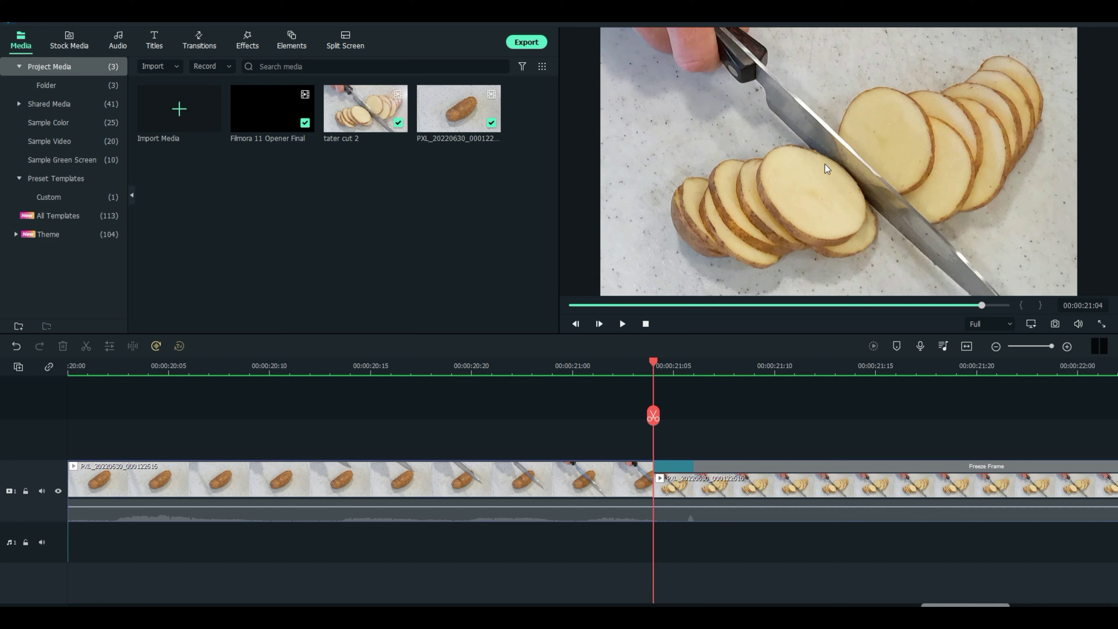
Add a Dissolve transition at the cut between the whole potato and the sliced potato and shorten it to about two frames
{"action": "left_click", "coordinate": [199, 38]}
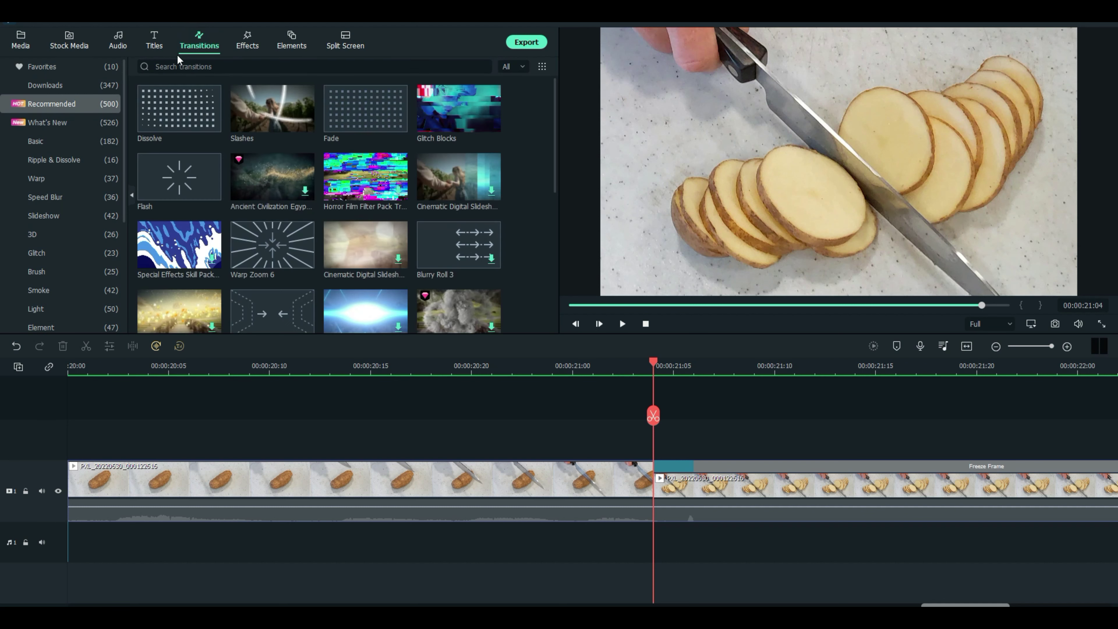
{"action": "mouse_move", "coordinate": [192, 130]}
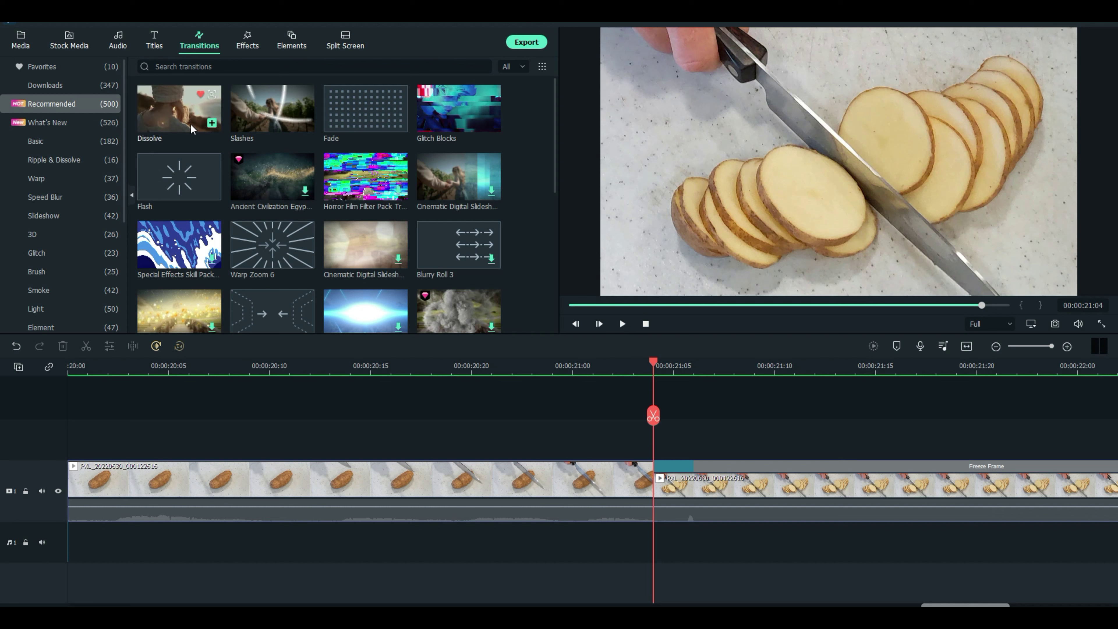
{"action": "left_click_drag", "start_coordinate": [193, 128], "coordinate": [617, 551]}
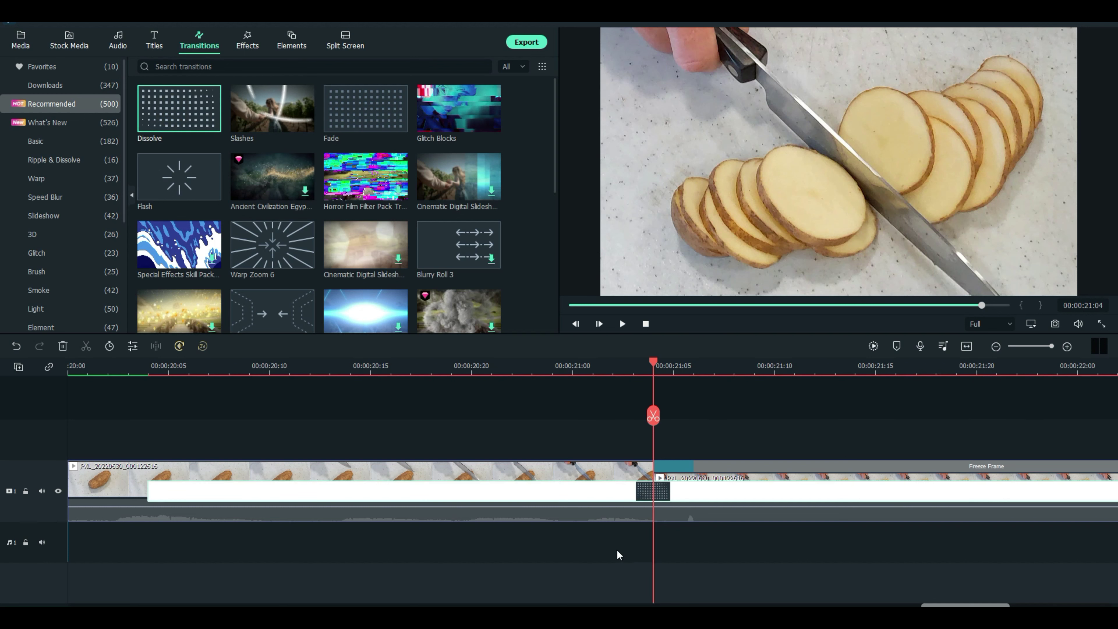
{"action": "left_click", "coordinate": [147, 493]}
{"action": "left_click_drag", "start_coordinate": [523, 498], "coordinate": [649, 487]}
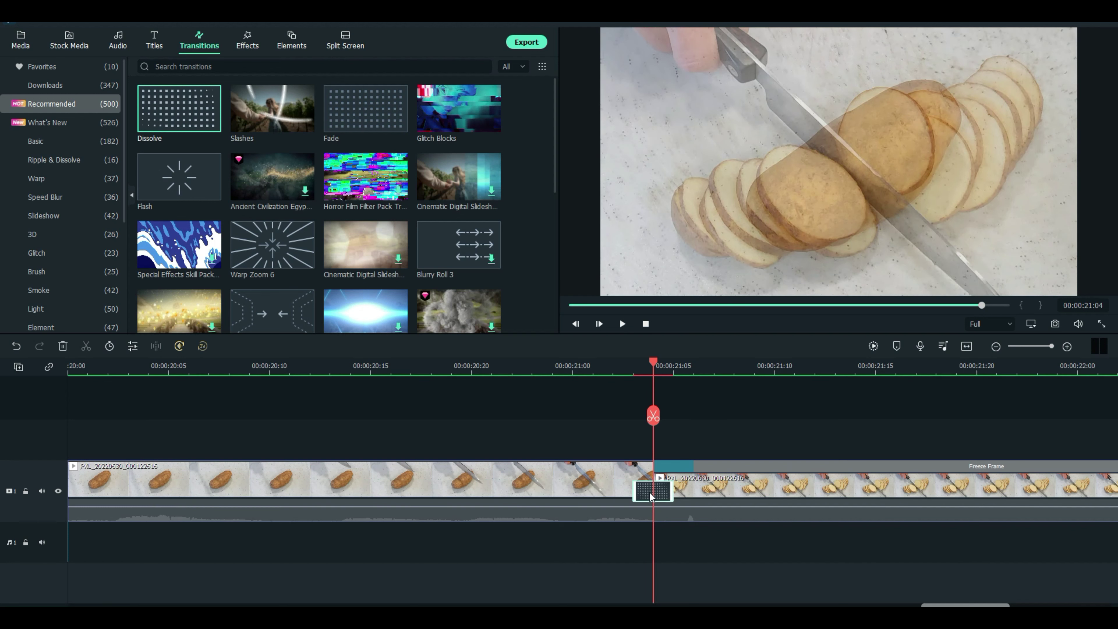
Render the preview and play the potato sequence through the dissolve to check the transition
{"action": "left_click_drag", "start_coordinate": [653, 360], "coordinate": [480, 381]}
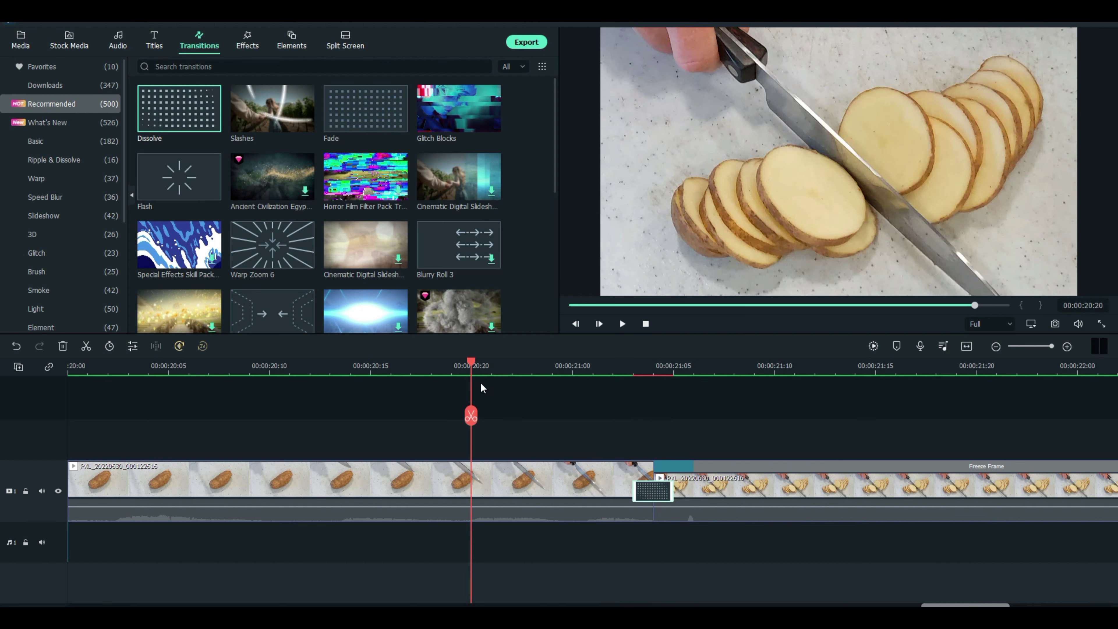
{"action": "left_click", "coordinate": [874, 346]}
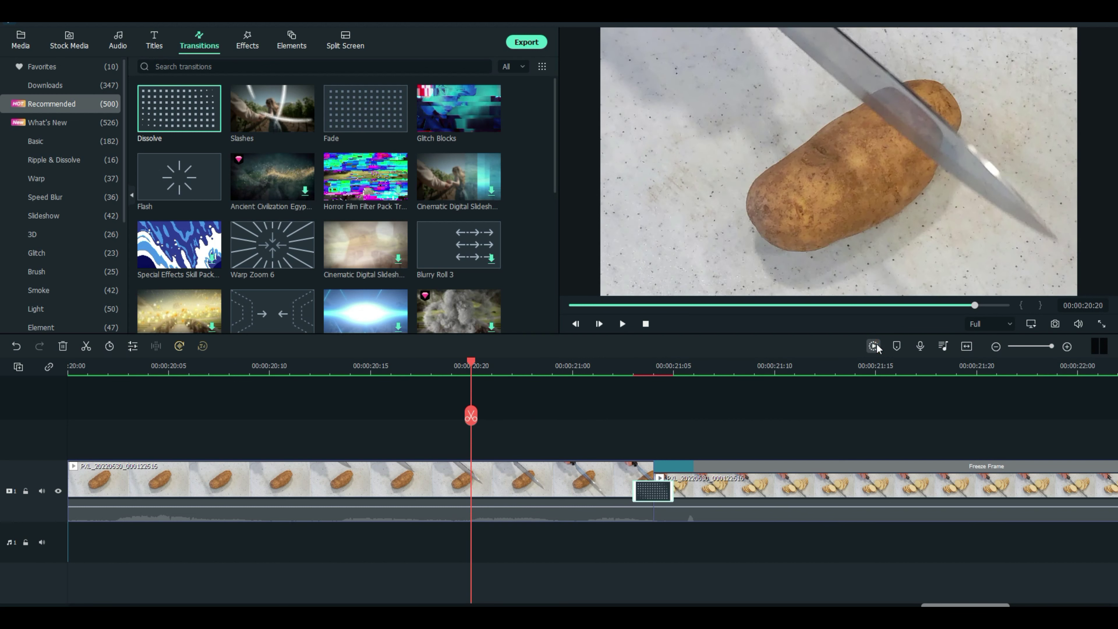
{"action": "left_click_drag", "start_coordinate": [473, 360], "coordinate": [237, 387]}
{"action": "left_click", "coordinate": [621, 324]}
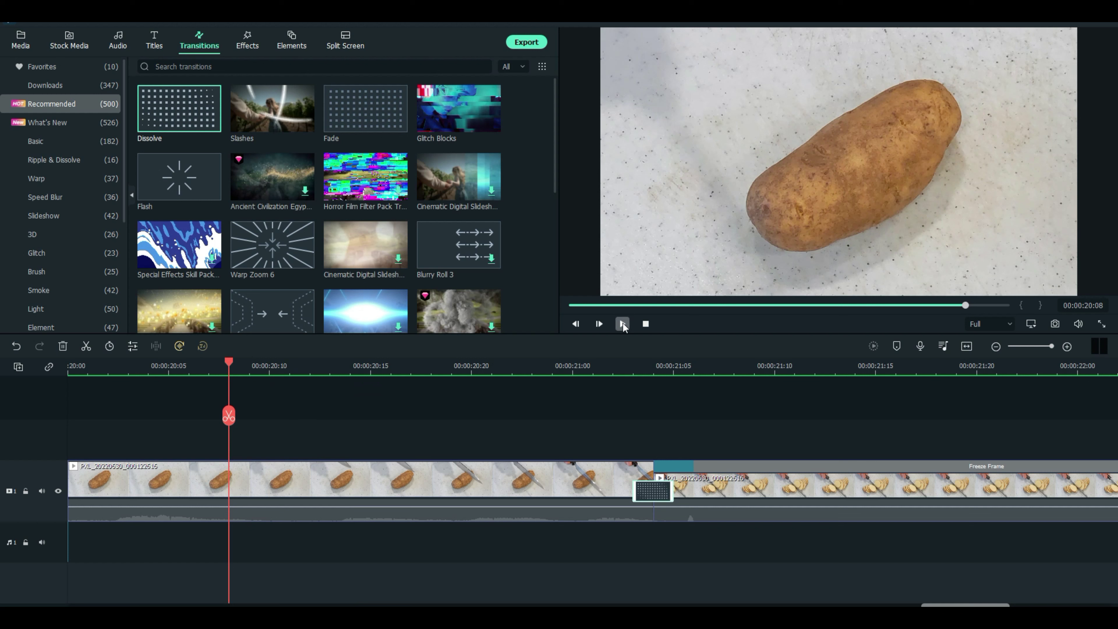
{"action": "left_click", "coordinate": [621, 323]}
{"action": "left_click_drag", "start_coordinate": [1097, 366], "coordinate": [585, 399]}
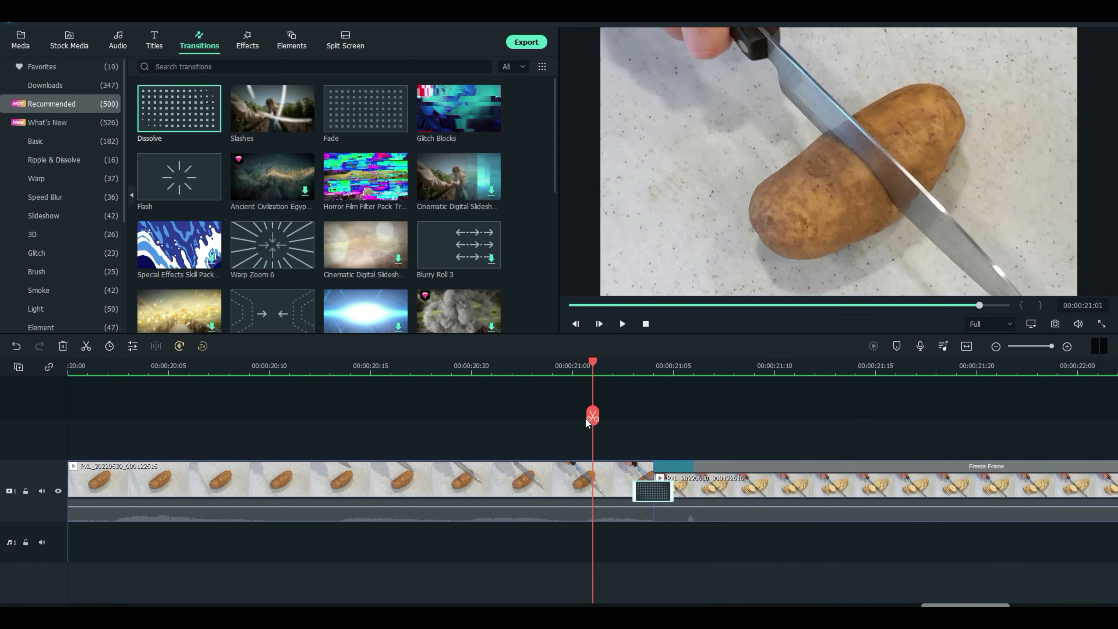
{"action": "scroll", "coordinate": [517, 245], "scroll_direction": "down", "scroll_amount": 3}
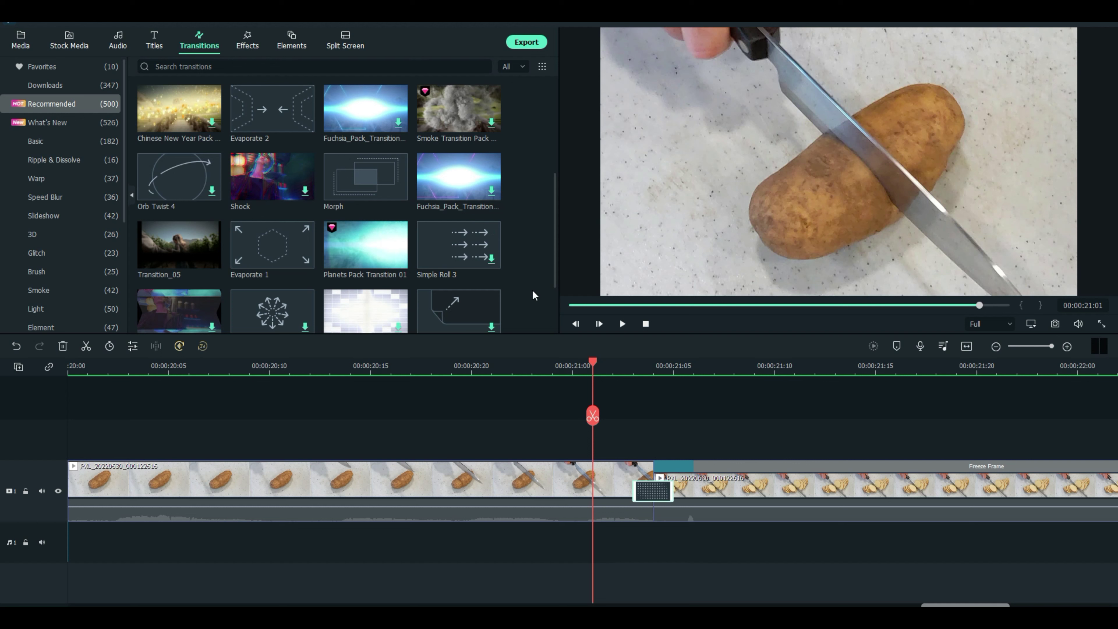
Search the audio library for "kitchen background" and preview the Bell Bowl 9 sound
{"action": "left_click", "coordinate": [119, 40]}
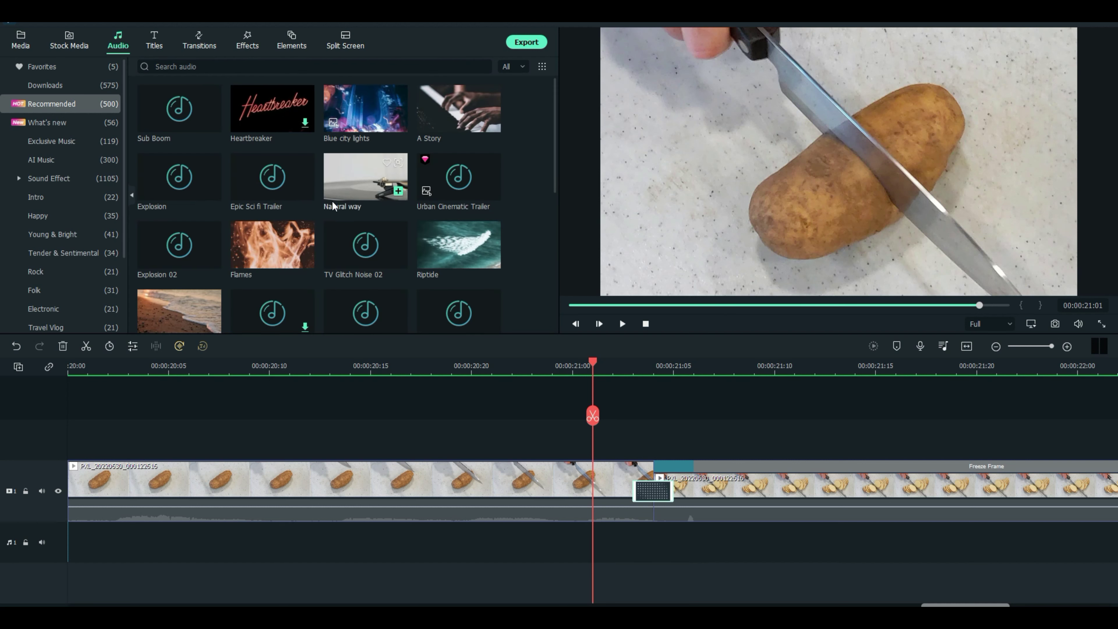
{"action": "left_click", "coordinate": [230, 67]}
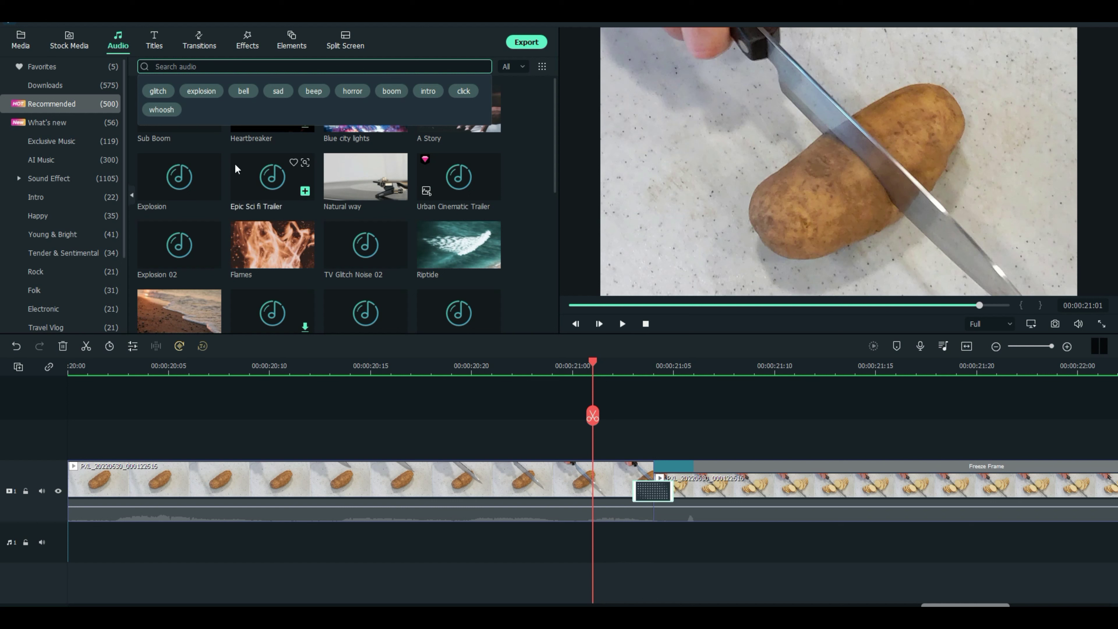
{"action": "type", "text": "kitchen"}
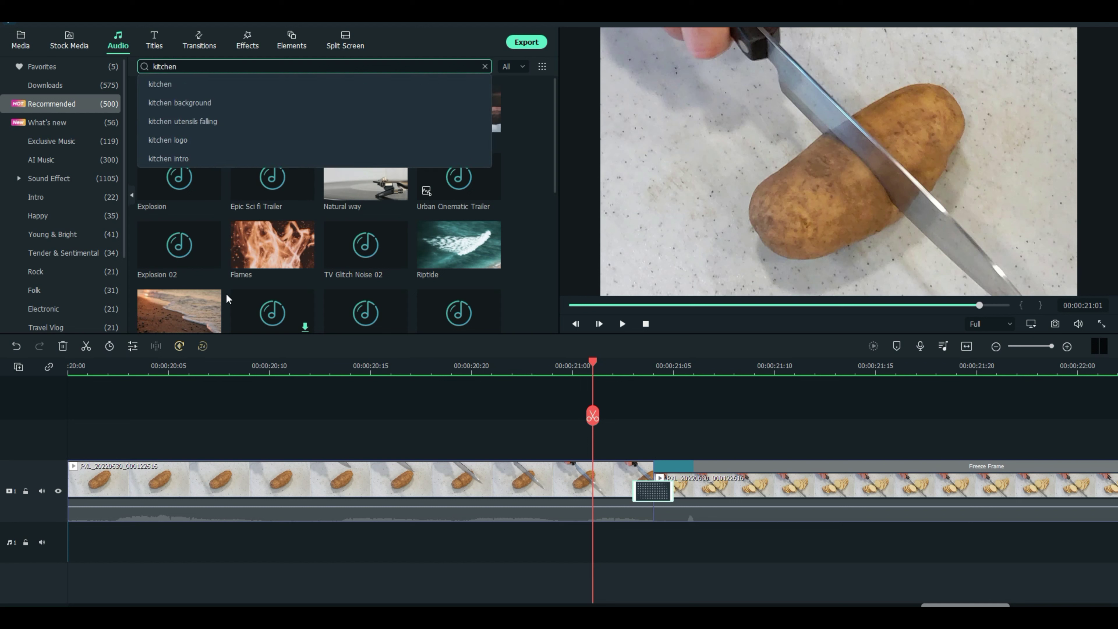
{"action": "left_click", "coordinate": [188, 101]}
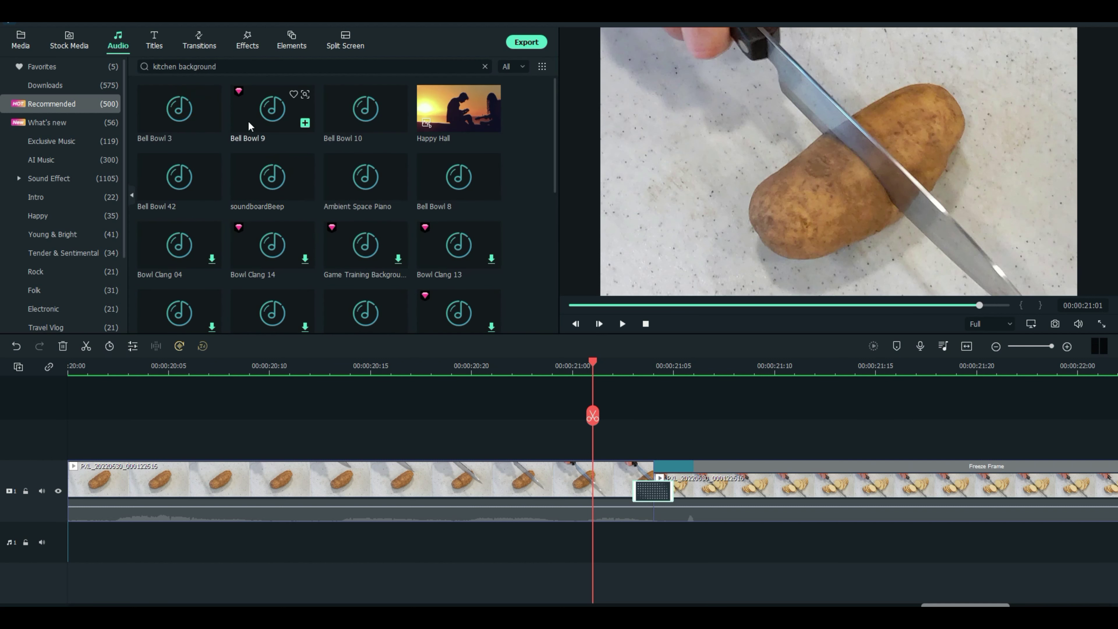
{"action": "double_click", "coordinate": [249, 117]}
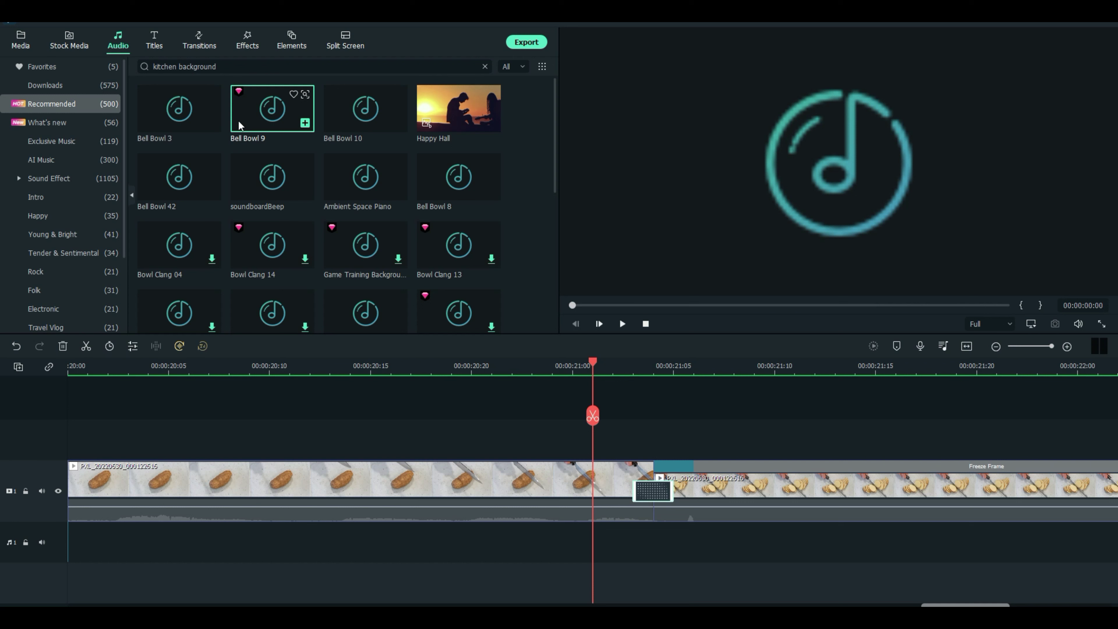
Find audio similar to Bell Bowl 9, look through the results and clear the similarity search
{"action": "left_click", "coordinate": [305, 95]}
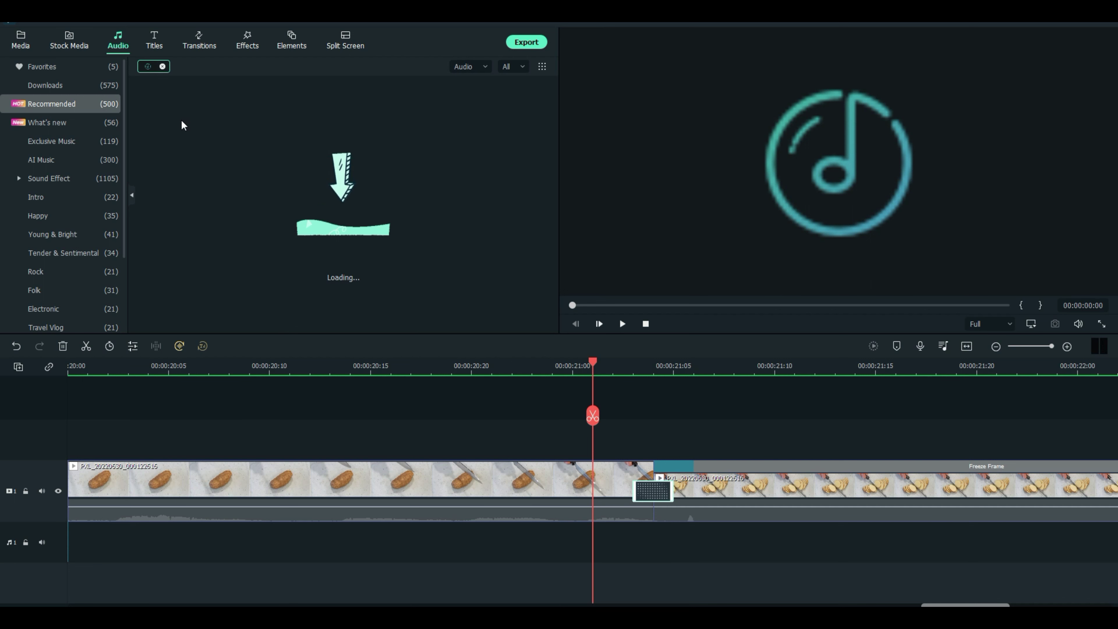
{"action": "mouse_move", "coordinate": [181, 119]}
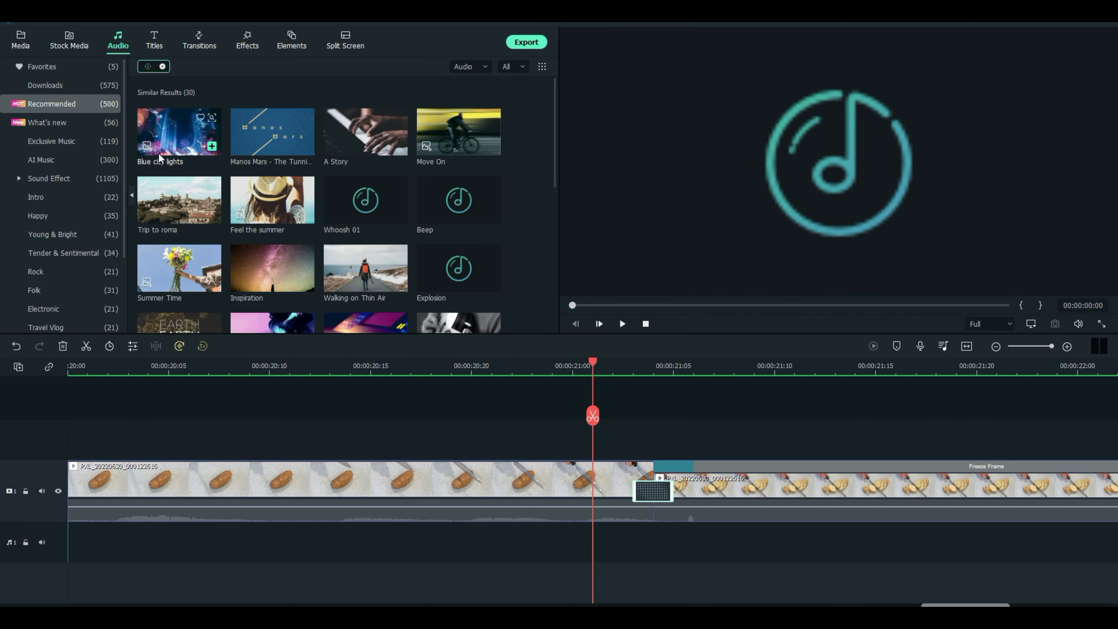
{"action": "mouse_move", "coordinate": [352, 218]}
{"action": "scroll", "coordinate": [359, 208], "scroll_direction": "down", "scroll_amount": 2}
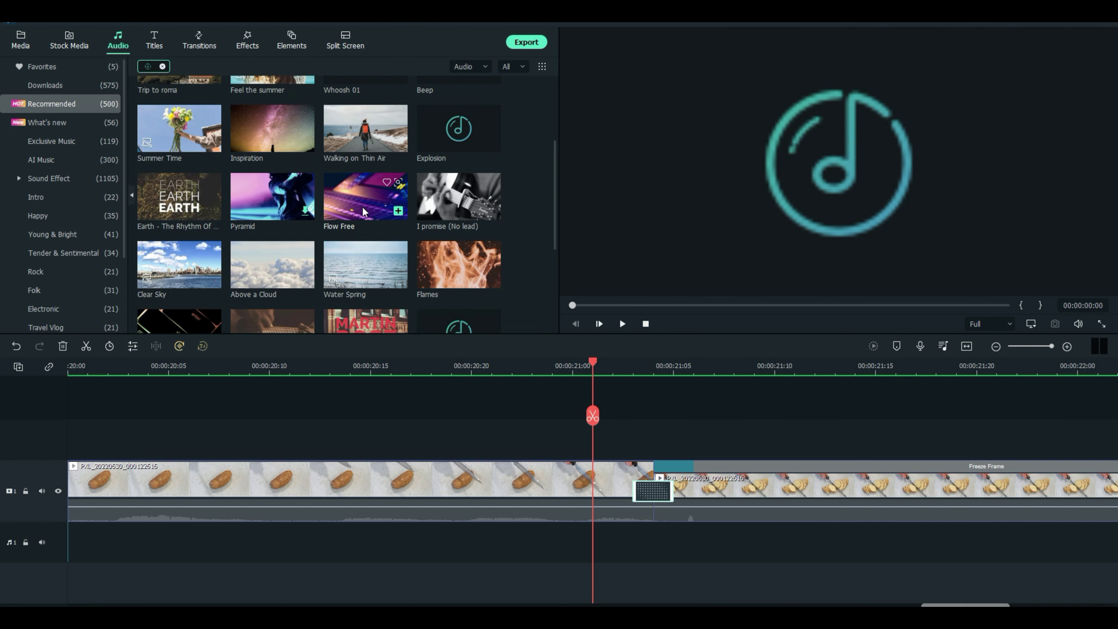
{"action": "scroll", "coordinate": [365, 213], "scroll_direction": "down", "scroll_amount": 1}
{"action": "scroll", "coordinate": [364, 212], "scroll_direction": "up", "scroll_amount": 3}
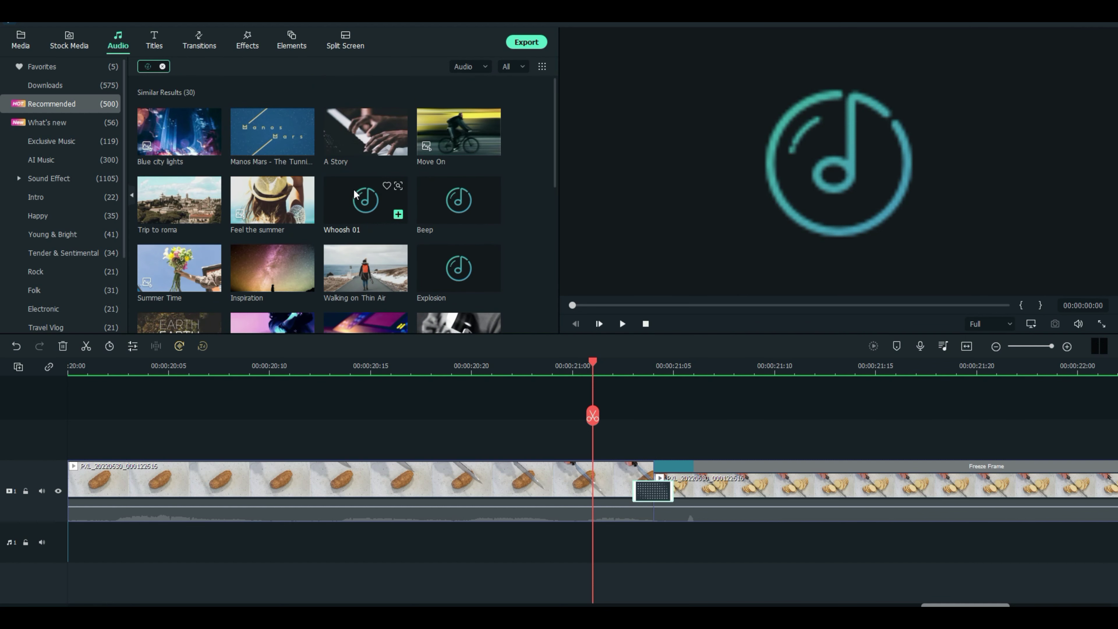
{"action": "left_click", "coordinate": [163, 67]}
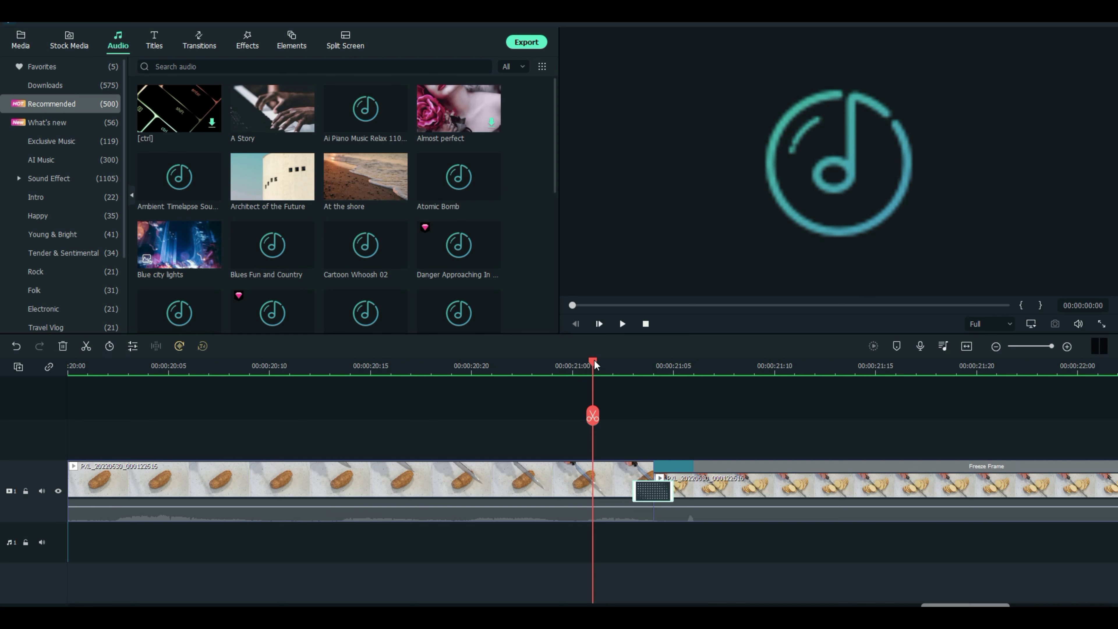
Play the potato sequence from 00:00:20:01 through the dissolve into the freeze frame
{"action": "left_click_drag", "start_coordinate": [594, 364], "coordinate": [406, 390]}
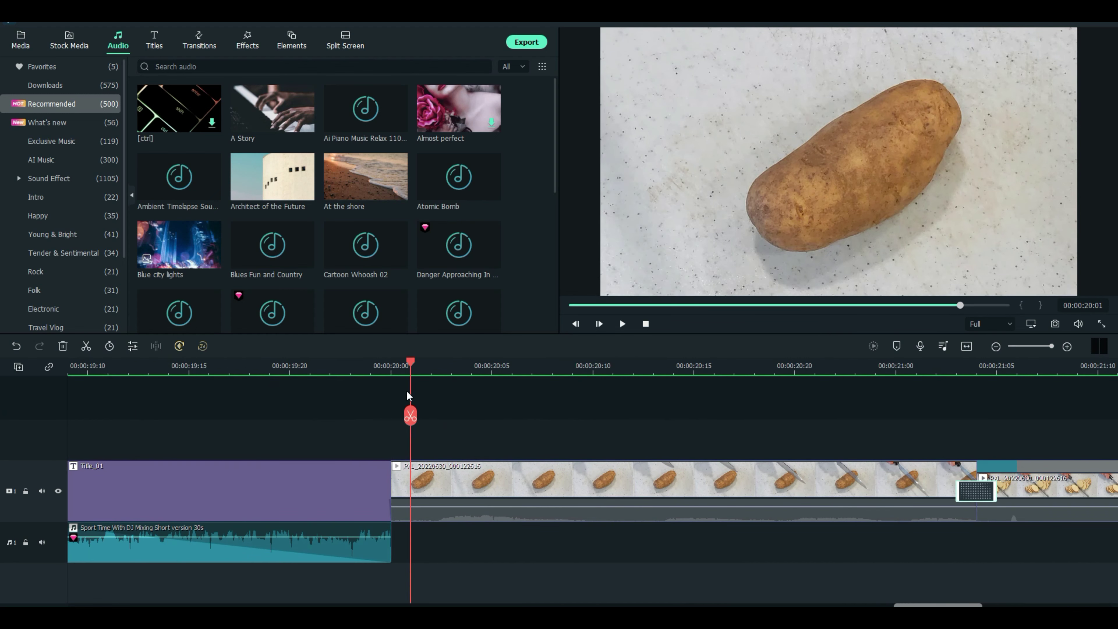
{"action": "key", "text": "space"}
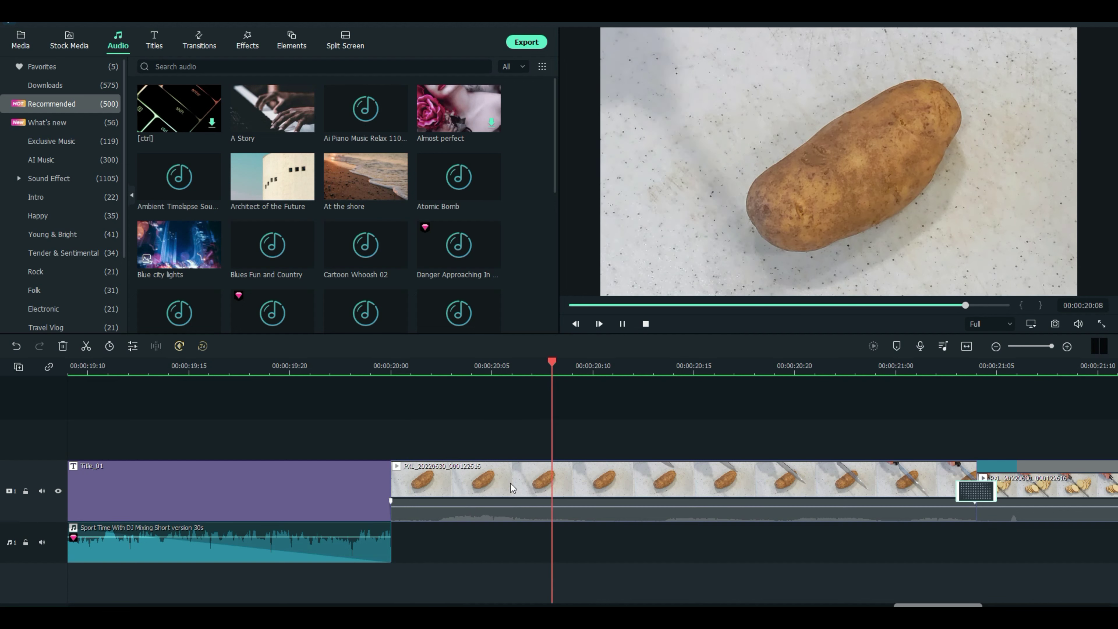
{"action": "key", "text": "space"}
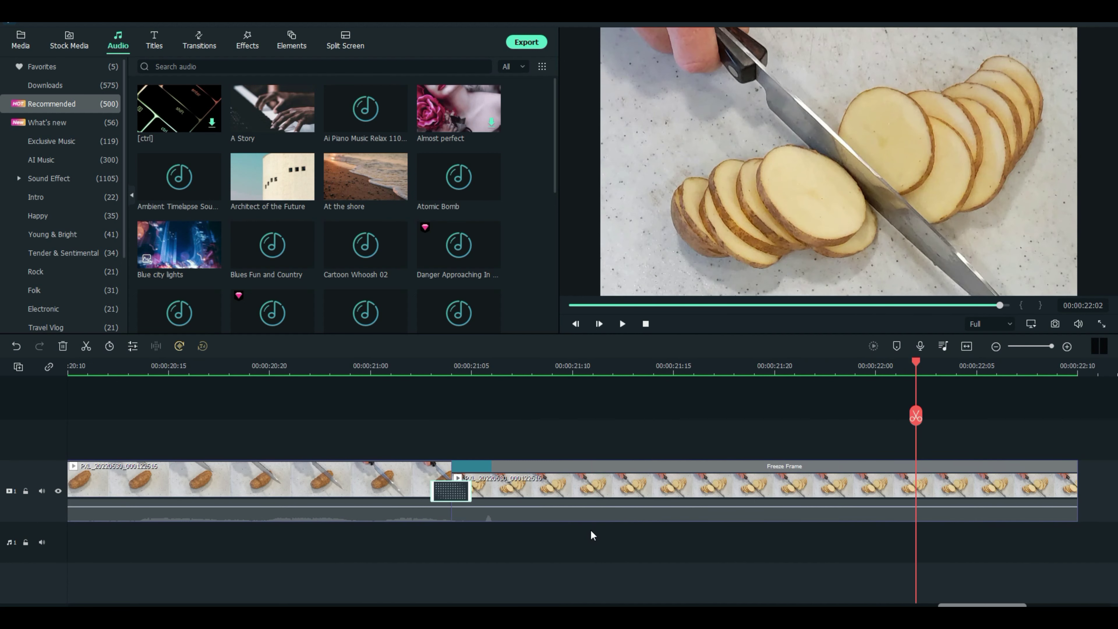